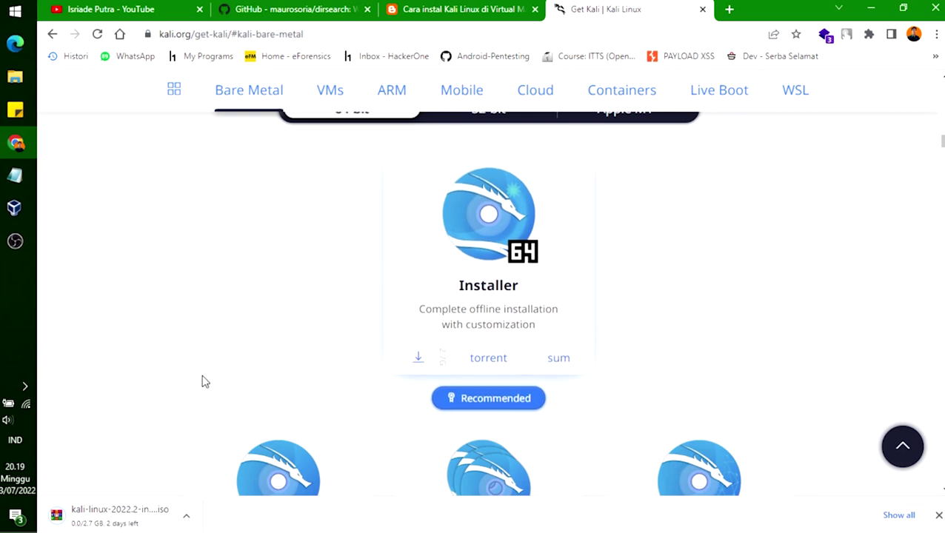
Step: Pause and cancel the Kali installer download in Chrome, close the downloads bar, then go to VirtualBox Manager
{"action": "left_click", "coordinate": [189, 521]}
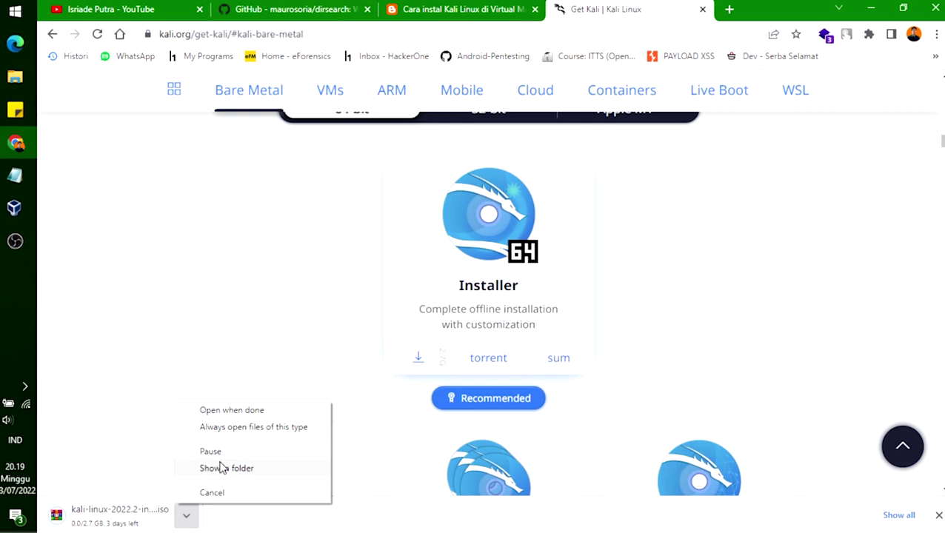
{"action": "left_click", "coordinate": [225, 453]}
{"action": "left_click", "coordinate": [188, 521]}
{"action": "left_click", "coordinate": [210, 492]}
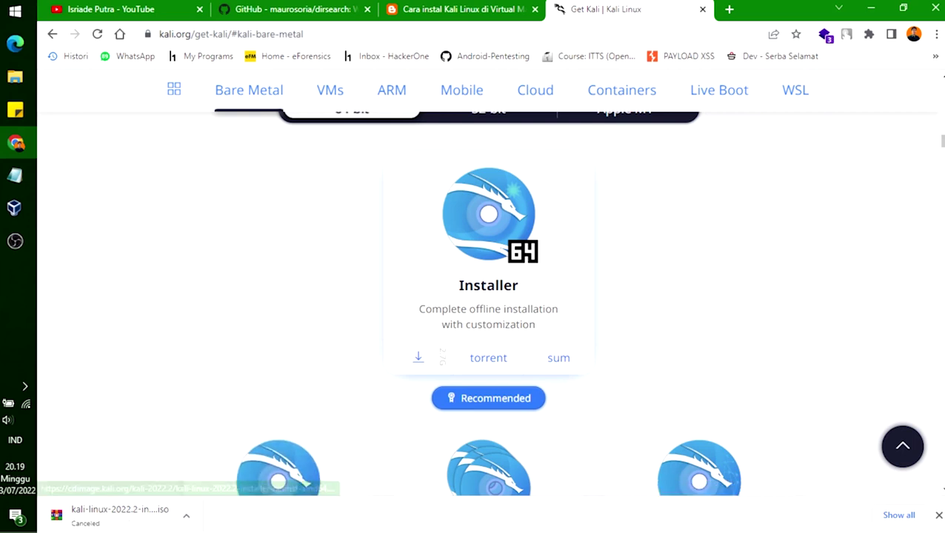
{"action": "left_click", "coordinate": [939, 516]}
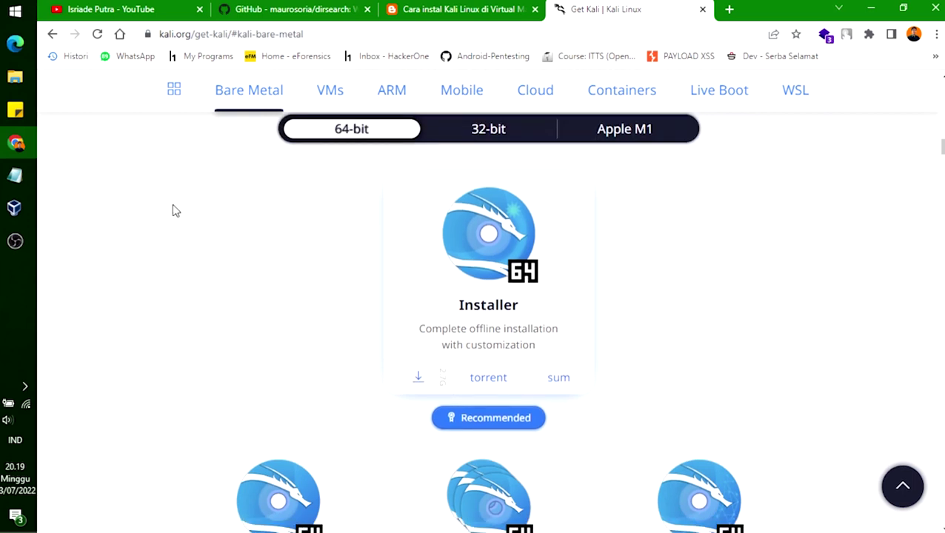
{"action": "left_click", "coordinate": [15, 208]}
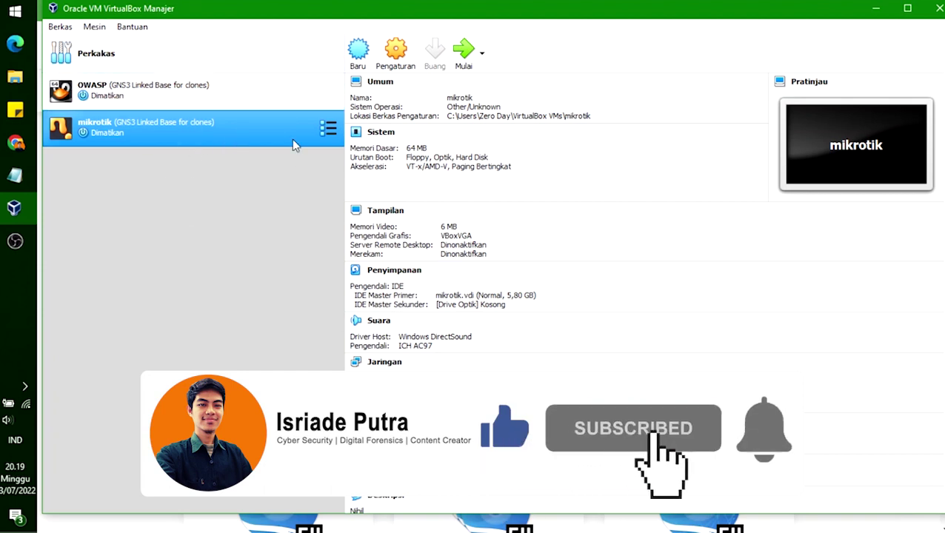
Step: Start a new virtual machine named 'Kali linux' with operating system type Linux
{"action": "left_click", "coordinate": [358, 50]}
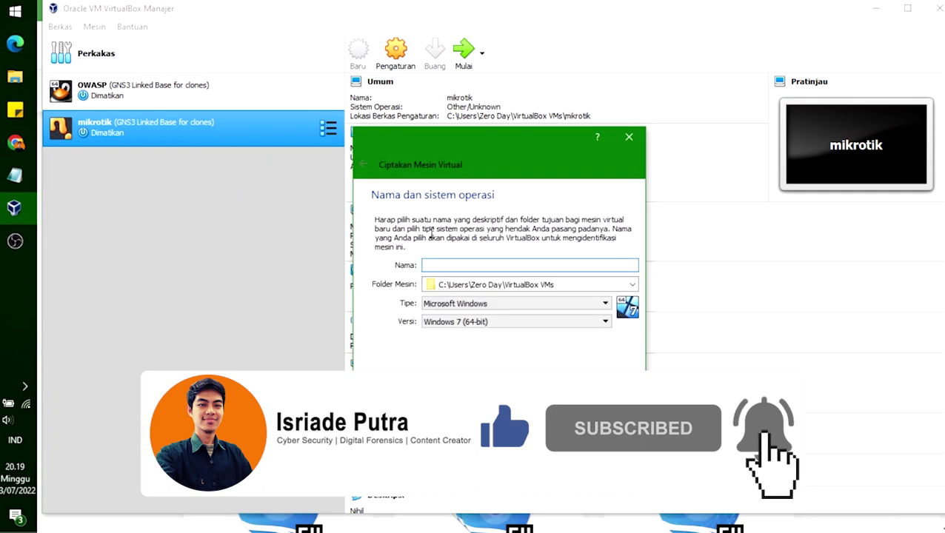
{"action": "type", "text": "Ka"}
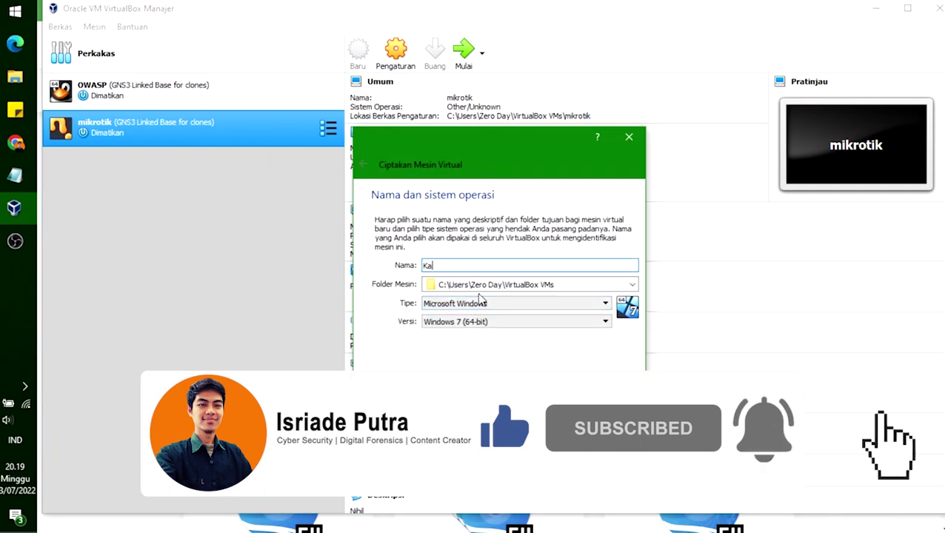
{"action": "type", "text": "li linux"}
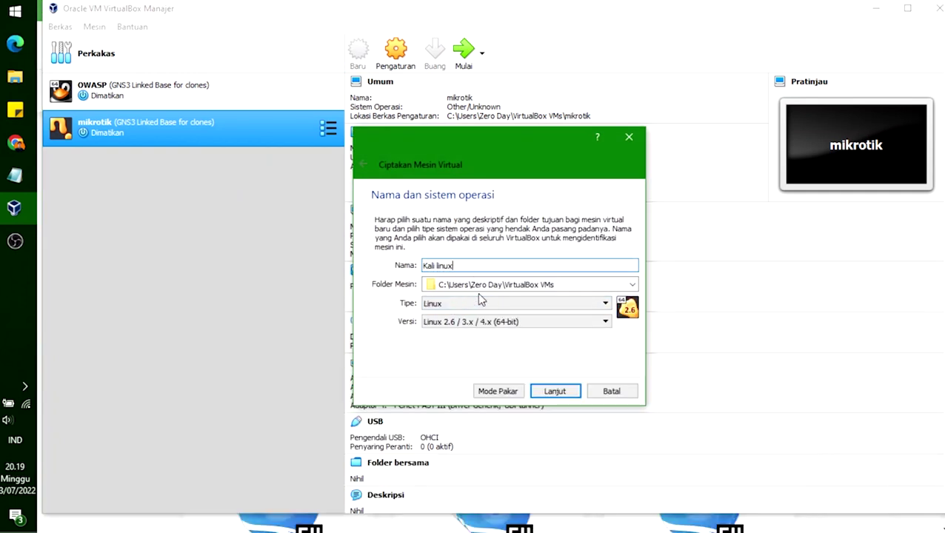
{"action": "left_click", "coordinate": [552, 303]}
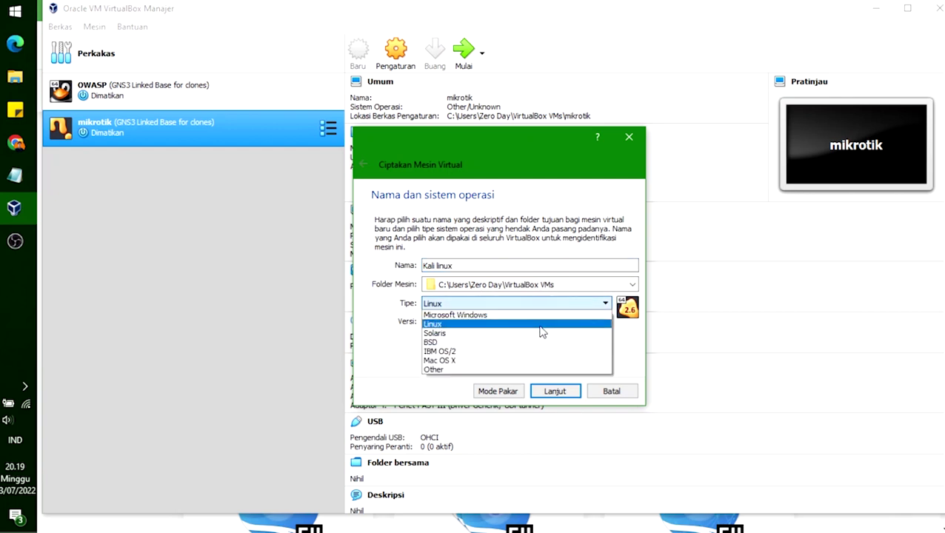
{"action": "left_click", "coordinate": [535, 324]}
{"action": "left_click", "coordinate": [532, 322]}
{"action": "scroll", "coordinate": [500, 368], "scroll_direction": "down", "scroll_amount": 2}
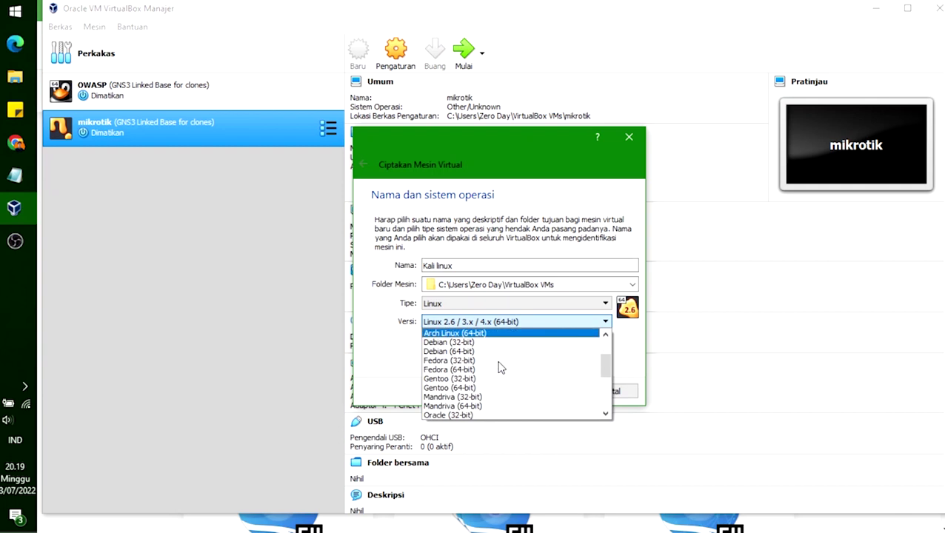
Step: Set the version to openSUSE (64-bit), keep type Linux, and continue to memory size
{"action": "left_click", "coordinate": [497, 360]}
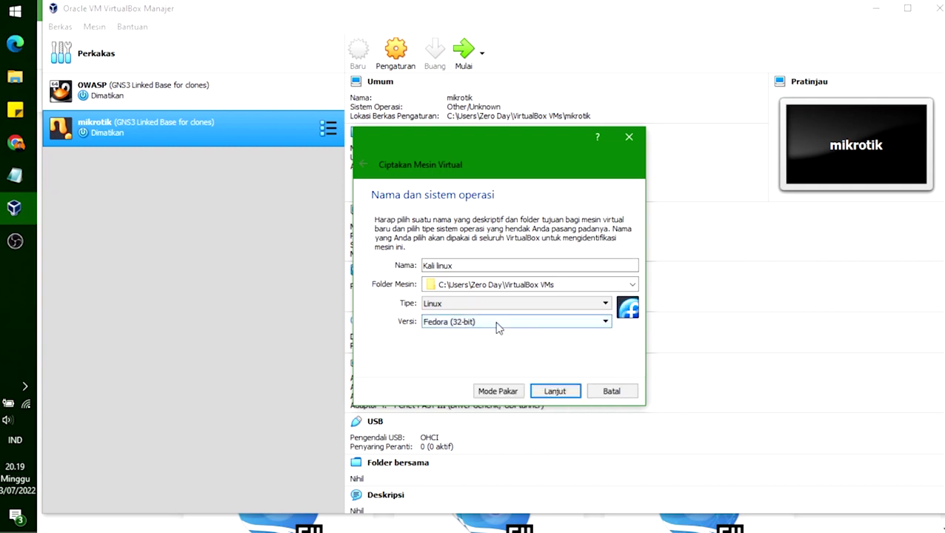
{"action": "scroll", "coordinate": [503, 324], "scroll_direction": "down", "scroll_amount": 2}
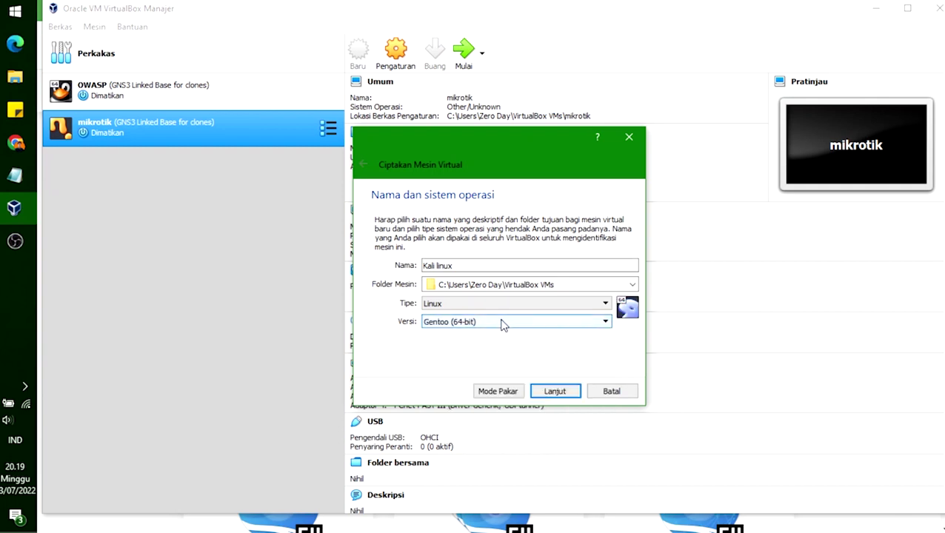
{"action": "scroll", "coordinate": [503, 324], "scroll_direction": "down", "scroll_amount": 1}
{"action": "scroll", "coordinate": [503, 324], "scroll_direction": "down", "scroll_amount": 1}
{"action": "scroll", "coordinate": [503, 324], "scroll_direction": "down", "scroll_amount": 3}
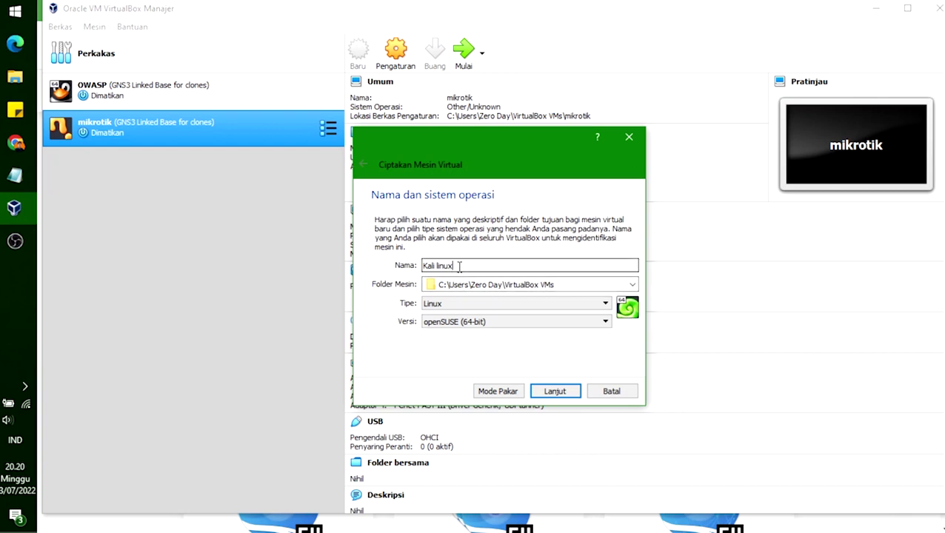
{"action": "left_click", "coordinate": [514, 310]}
{"action": "left_click", "coordinate": [513, 310]}
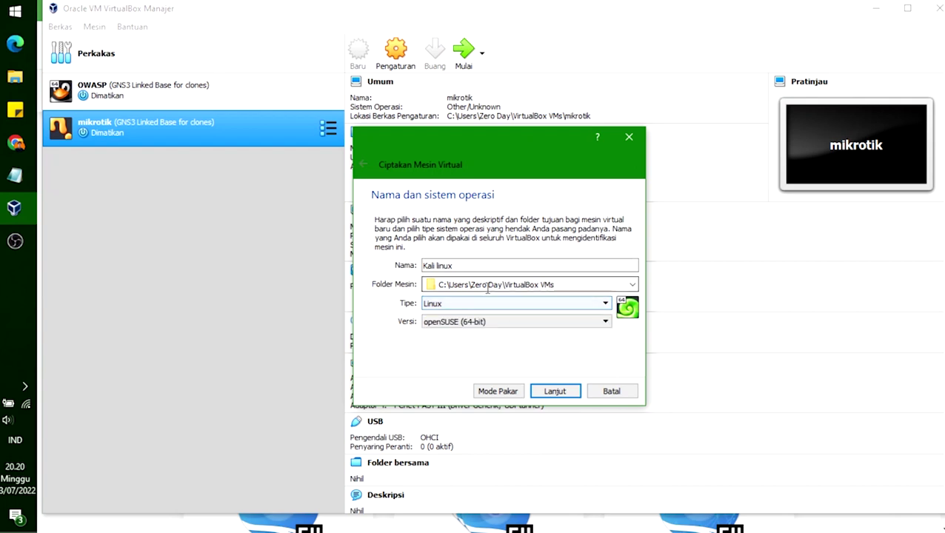
{"action": "left_click", "coordinate": [560, 392]}
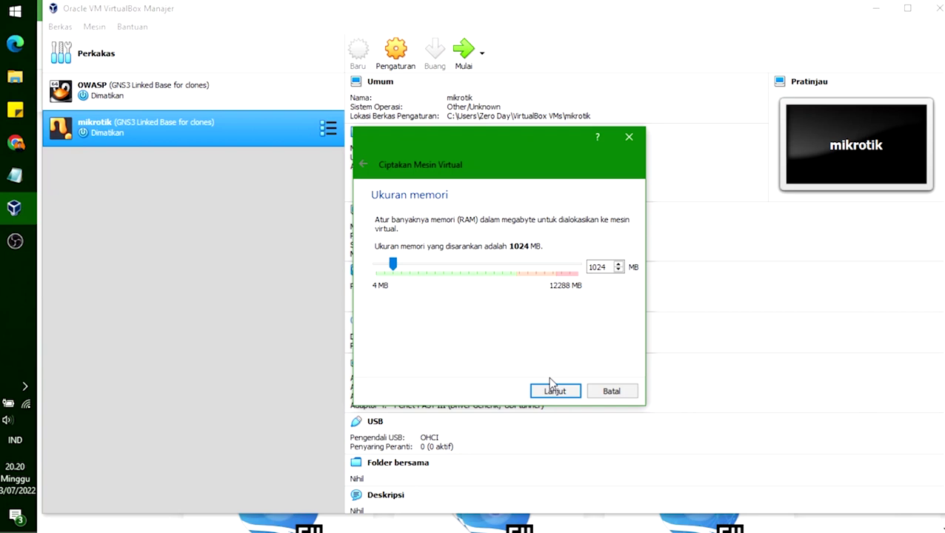
Step: Raise the VM memory from 1024 MB to 2048 MB and continue
{"action": "left_click", "coordinate": [413, 266]}
{"action": "left_click", "coordinate": [589, 267]}
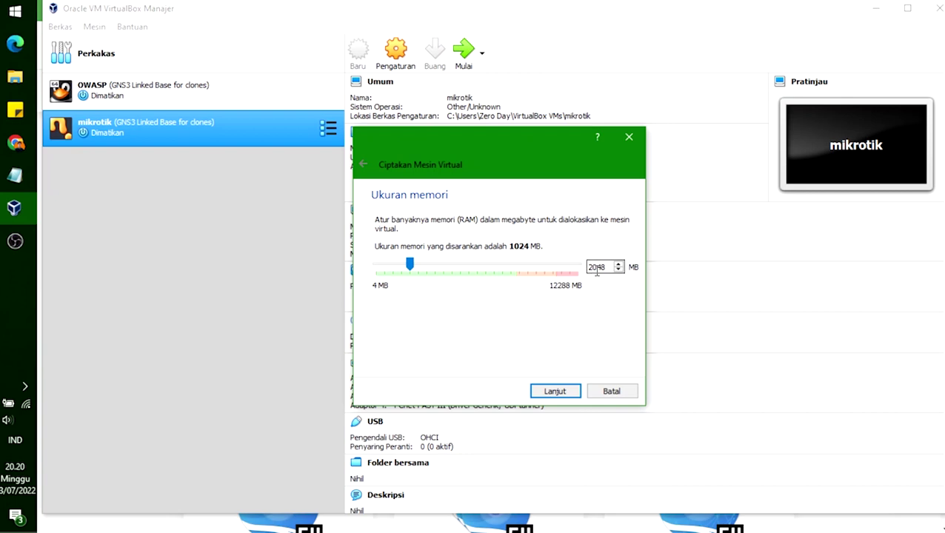
{"action": "left_click", "coordinate": [557, 393]}
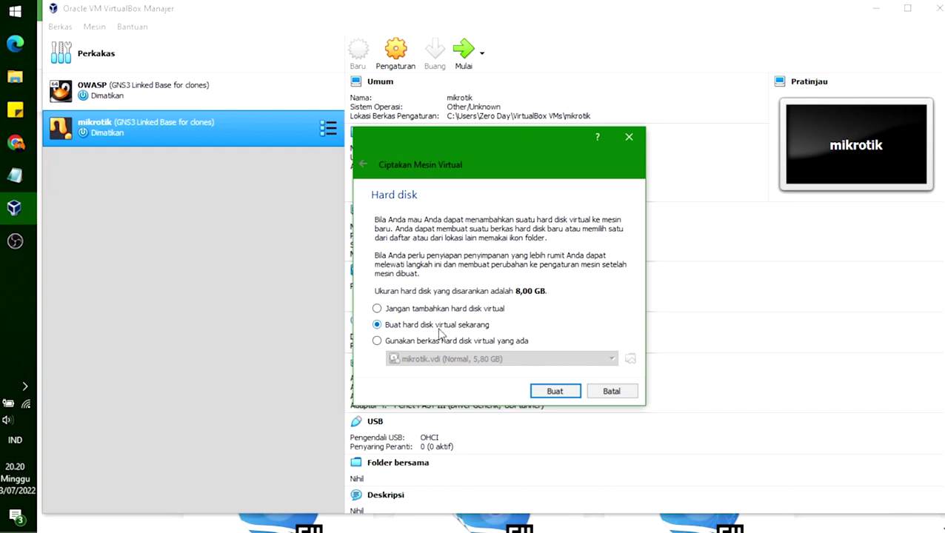
Step: Create a dynamically allocated VDI hard disk, enlarged from 8,00 GB to 12,71 GB
{"action": "left_click", "coordinate": [560, 392]}
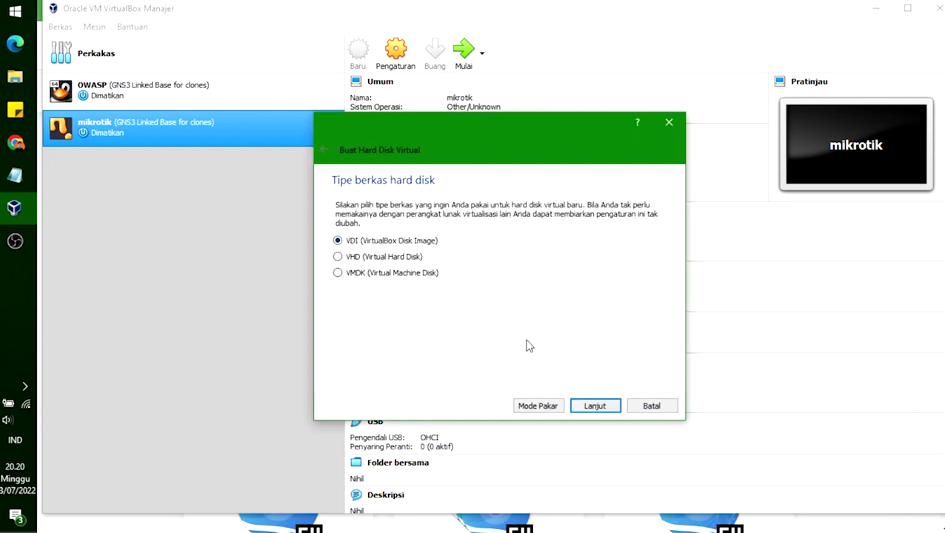
{"action": "left_click", "coordinate": [602, 406]}
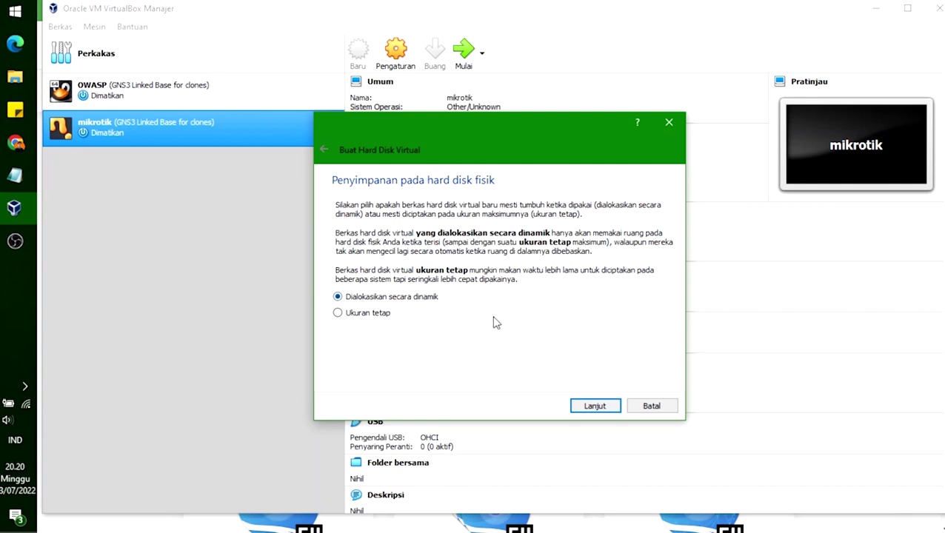
{"action": "left_click", "coordinate": [614, 407]}
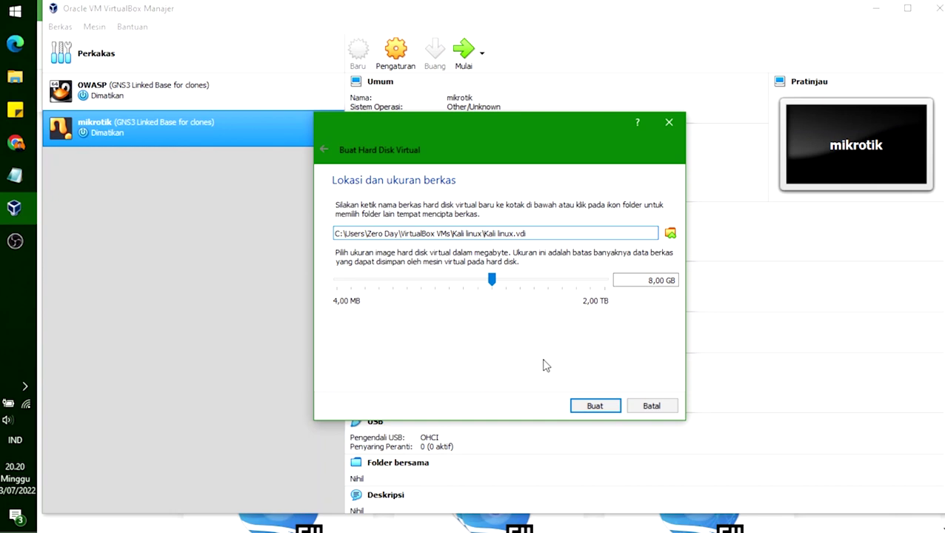
{"action": "mouse_move", "coordinate": [489, 282]}
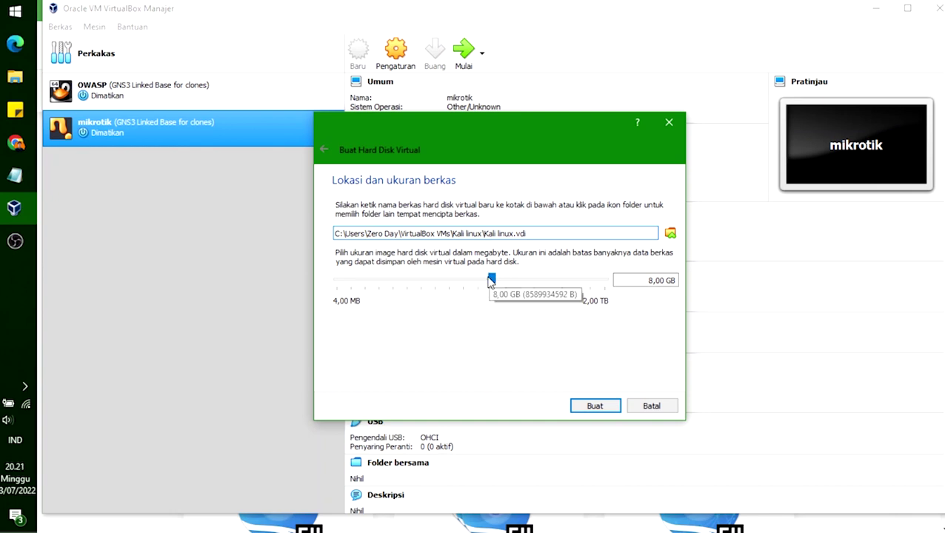
{"action": "mouse_move", "coordinate": [490, 282]}
{"action": "left_mouse_down"}
{"action": "mouse_move", "coordinate": [506, 277]}
{"action": "mouse_move", "coordinate": [499, 283]}
{"action": "left_mouse_up"}
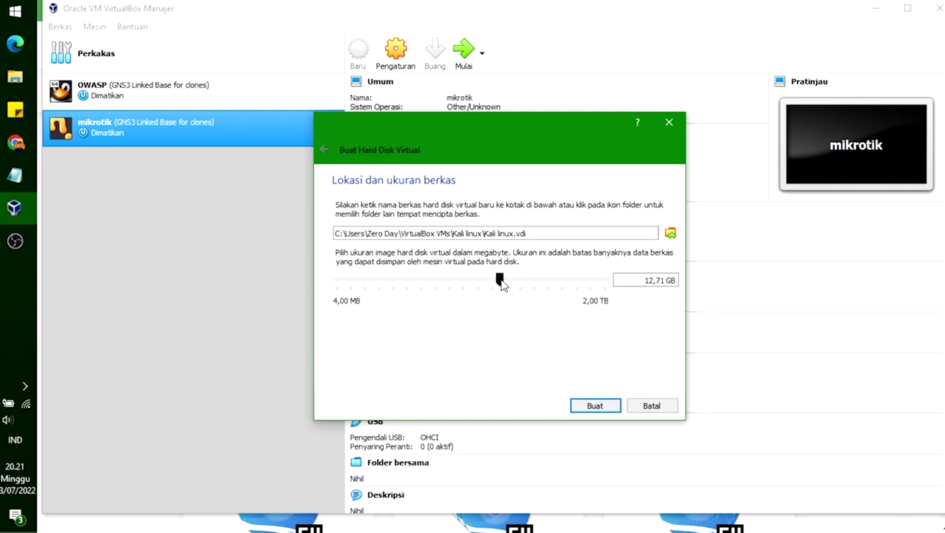
{"action": "left_click", "coordinate": [590, 408]}
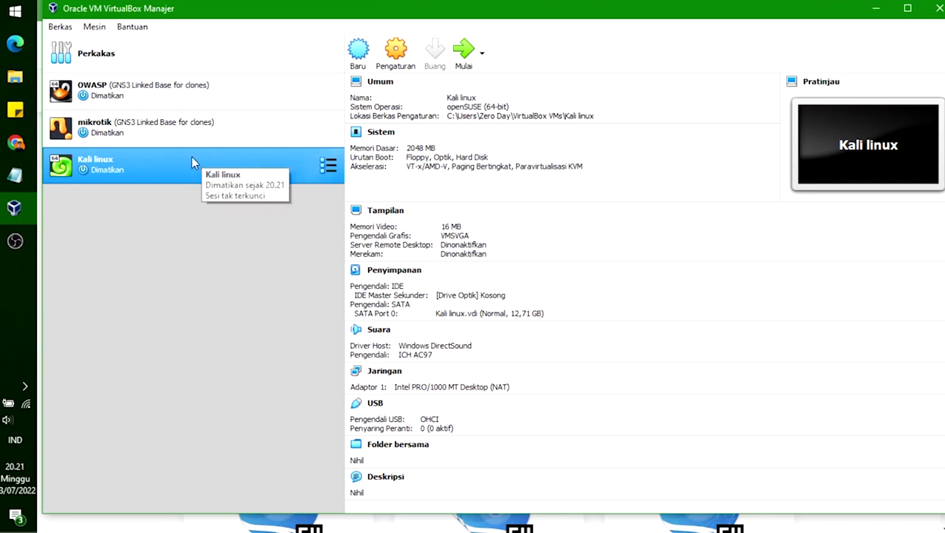
{"action": "left_click", "coordinate": [395, 52]}
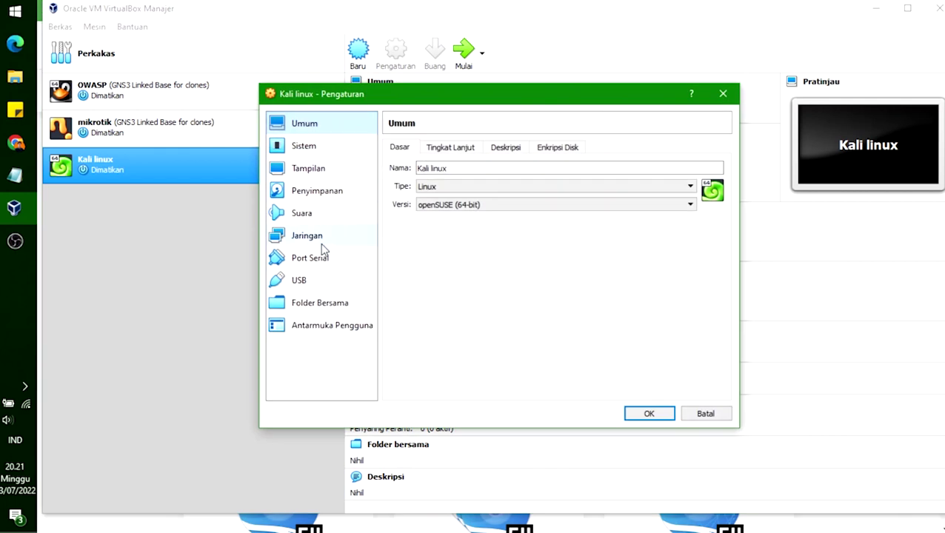
{"action": "left_click", "coordinate": [323, 194]}
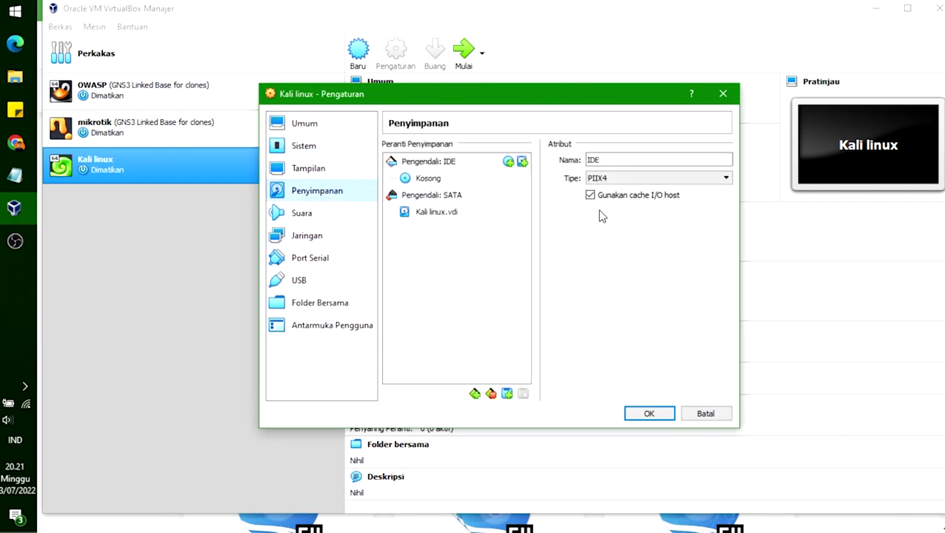
{"action": "left_click", "coordinate": [436, 214]}
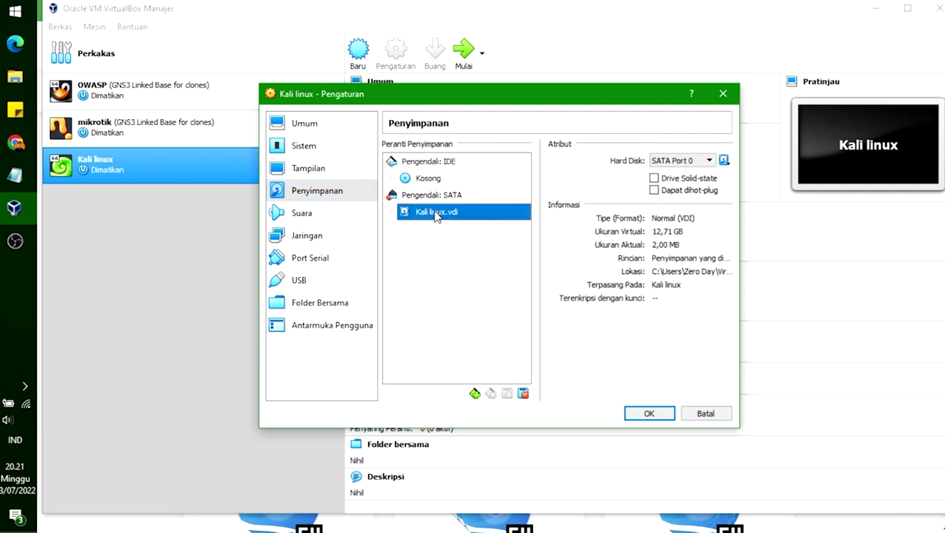
{"action": "left_click", "coordinate": [434, 181]}
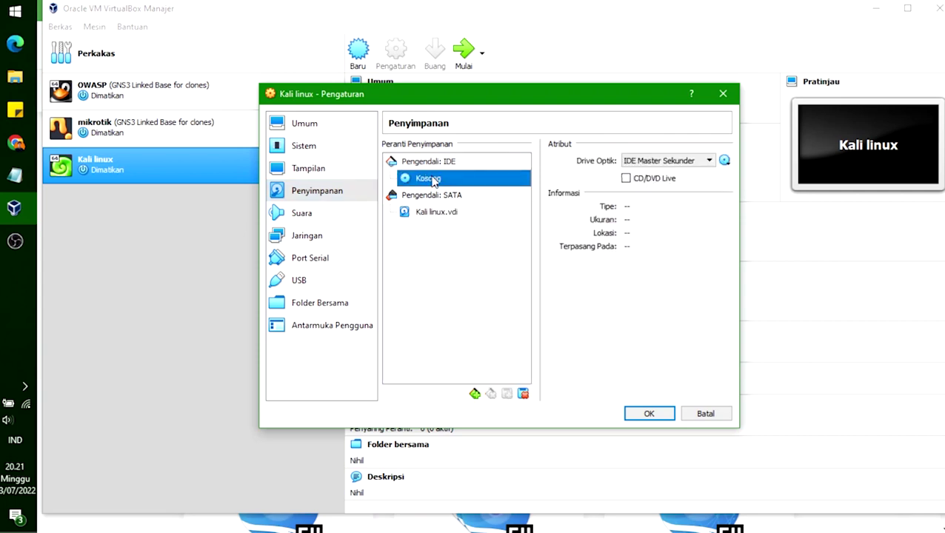
{"action": "right_click", "coordinate": [434, 181]}
{"action": "left_click", "coordinate": [407, 181]}
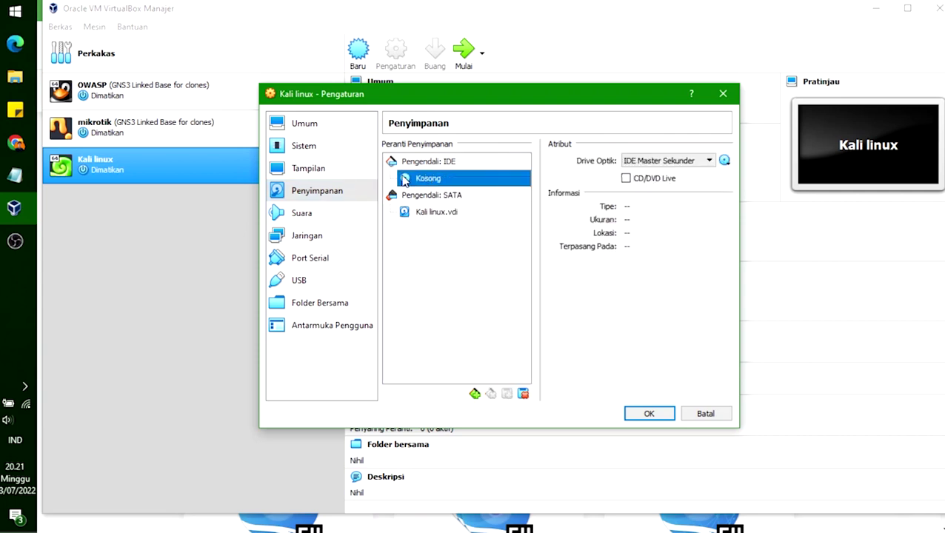
{"action": "left_click", "coordinate": [675, 161]}
{"action": "left_click", "coordinate": [726, 162]}
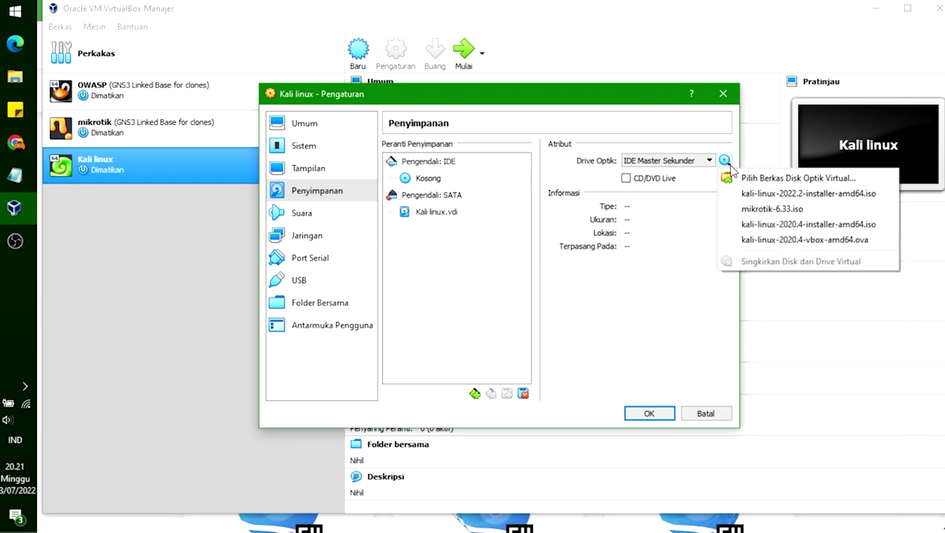
{"action": "left_click", "coordinate": [776, 179]}
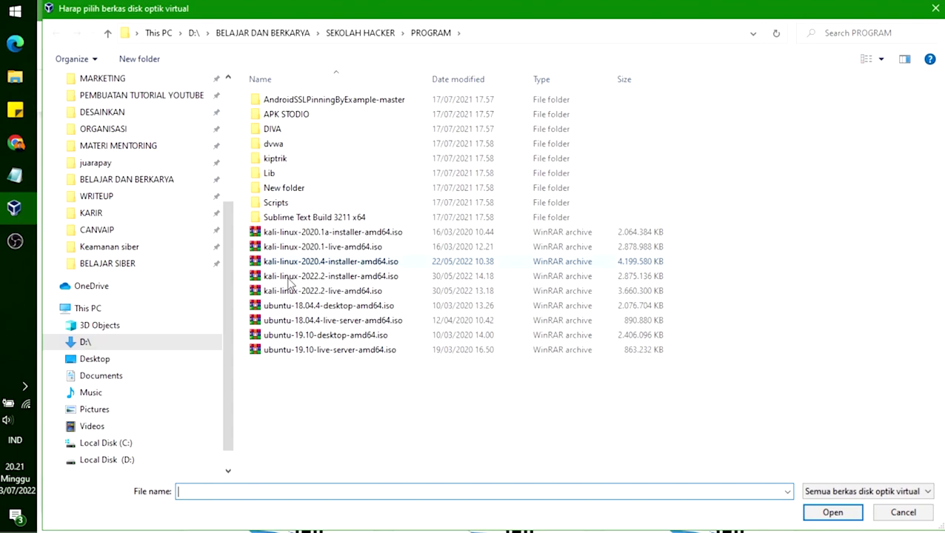
{"action": "left_click", "coordinate": [389, 232]}
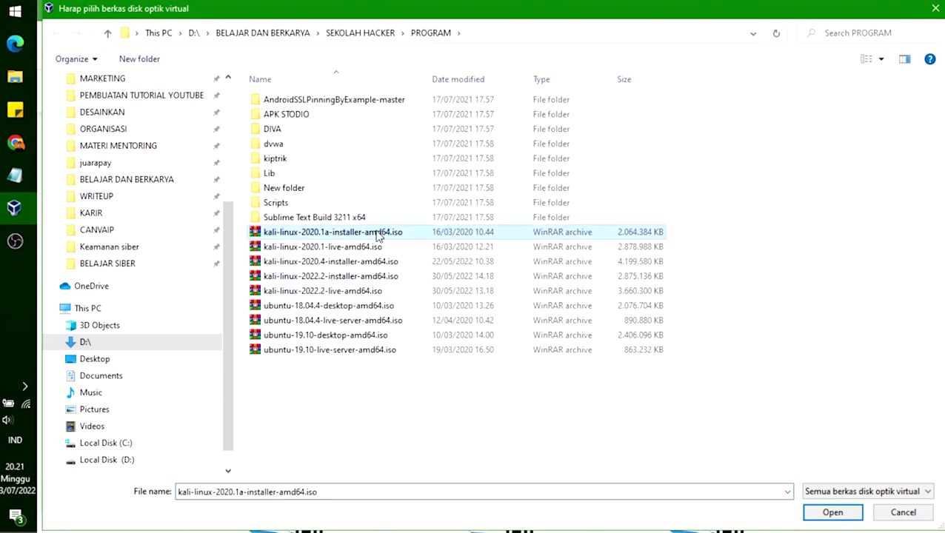
{"action": "left_click", "coordinate": [314, 247]}
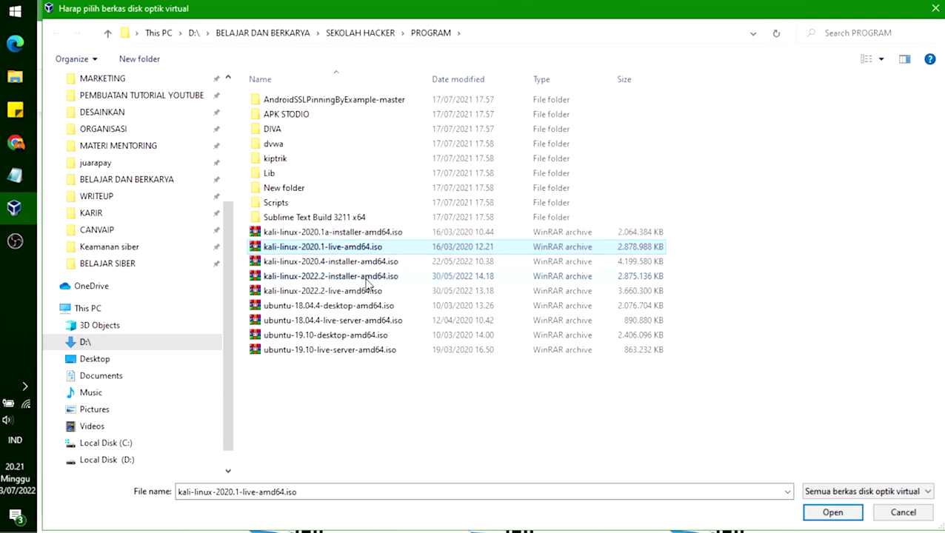
{"action": "left_click", "coordinate": [366, 277]}
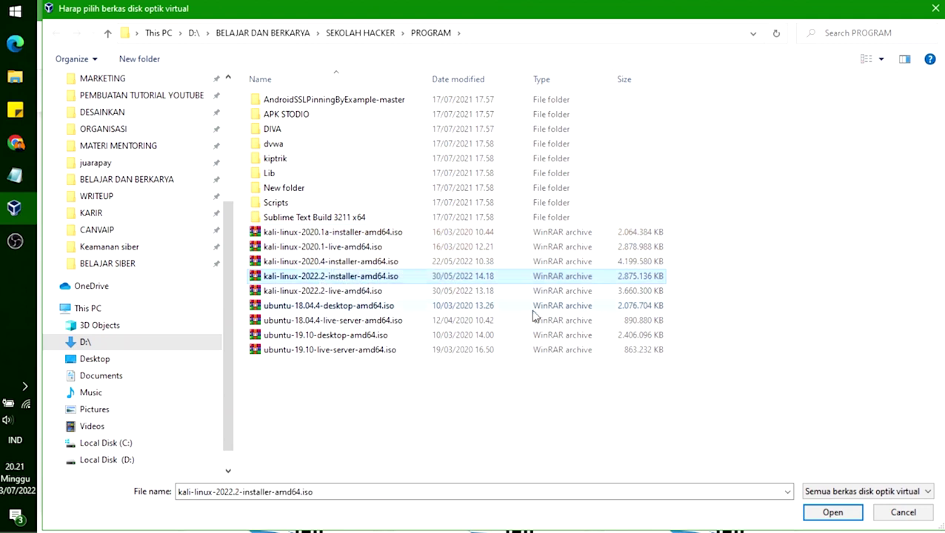
{"action": "left_click", "coordinate": [901, 514]}
{"action": "left_click", "coordinate": [723, 94]}
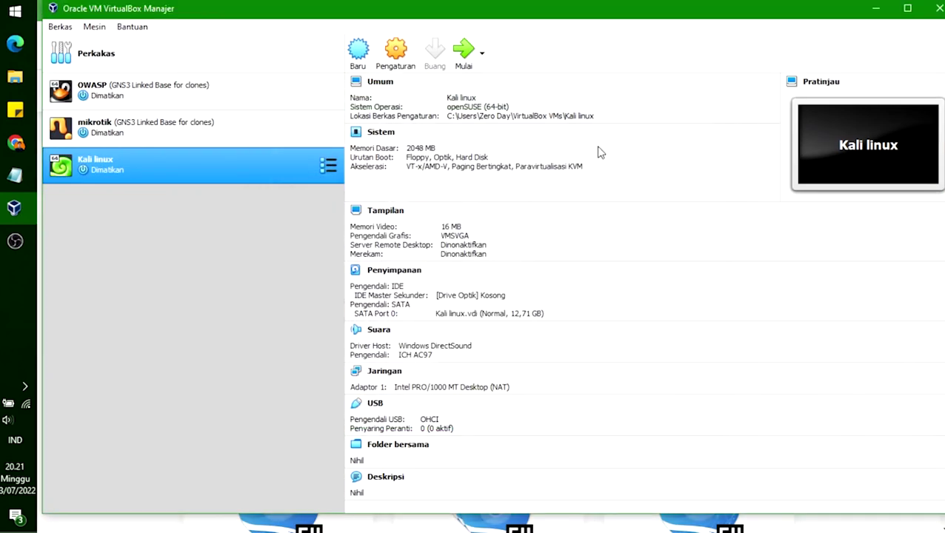
Step: Start the Kali linux VM with kali-linux-2022.2-installer-amd64.iso as its start-up disk
{"action": "double_click", "coordinate": [143, 168]}
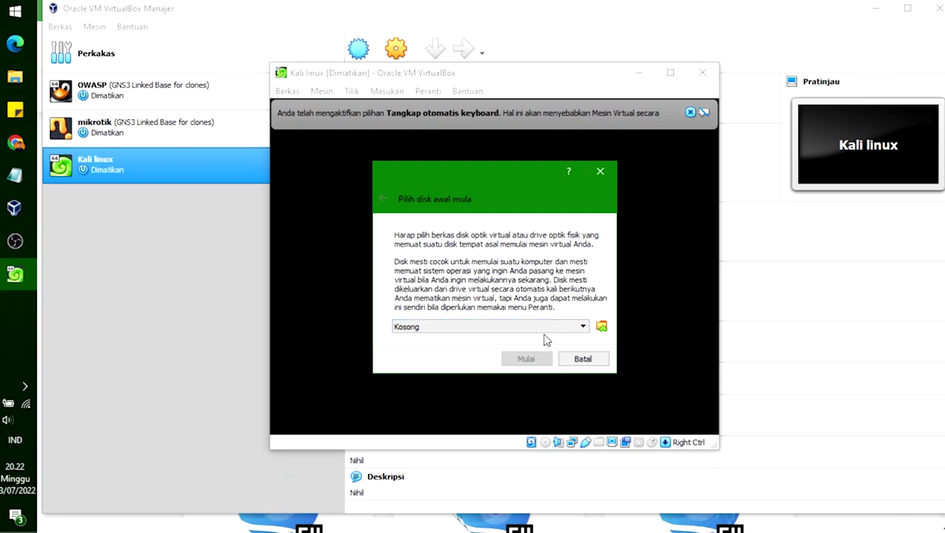
{"action": "left_click", "coordinate": [602, 327]}
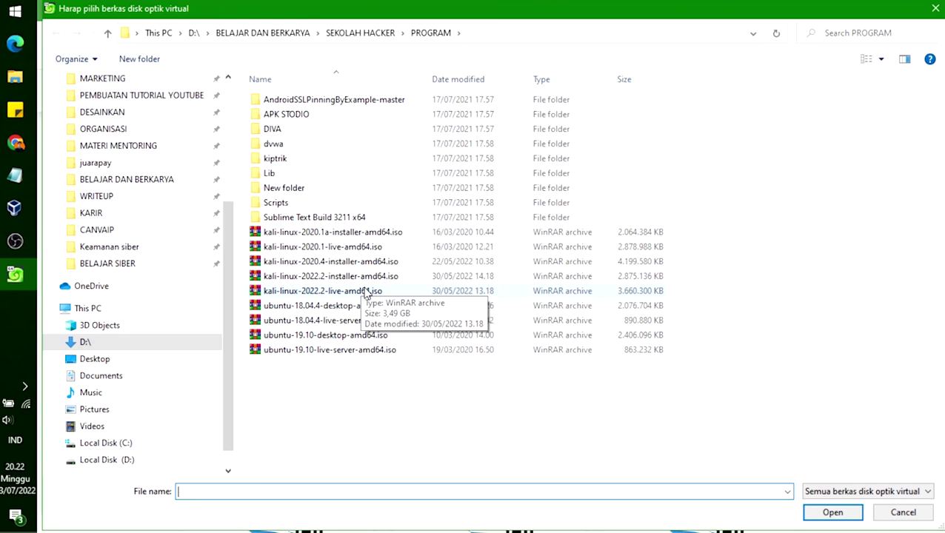
{"action": "left_click", "coordinate": [314, 280]}
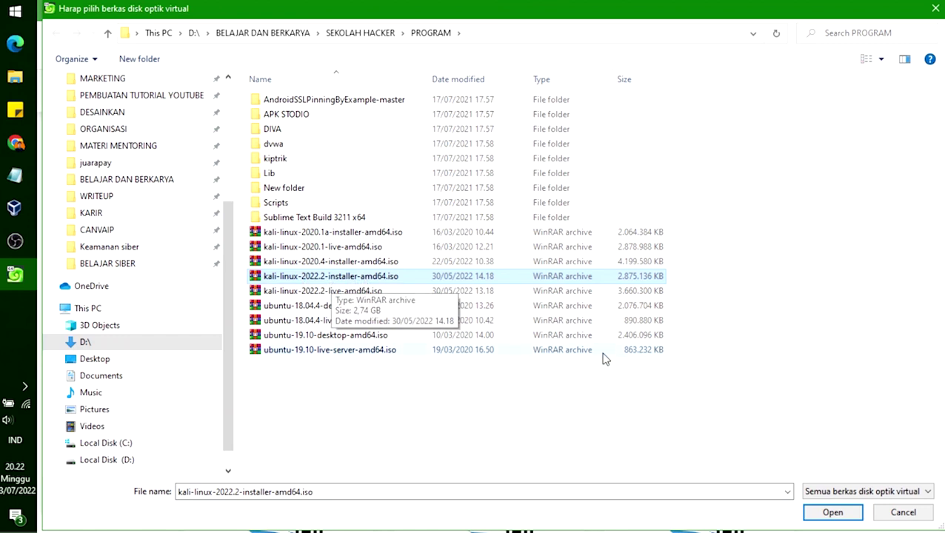
{"action": "left_click", "coordinate": [833, 512]}
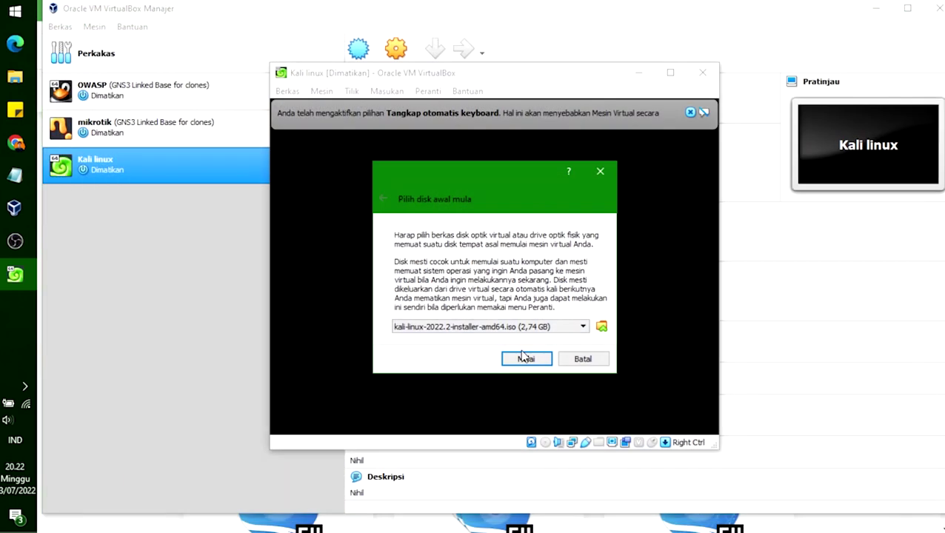
{"action": "left_click", "coordinate": [525, 358]}
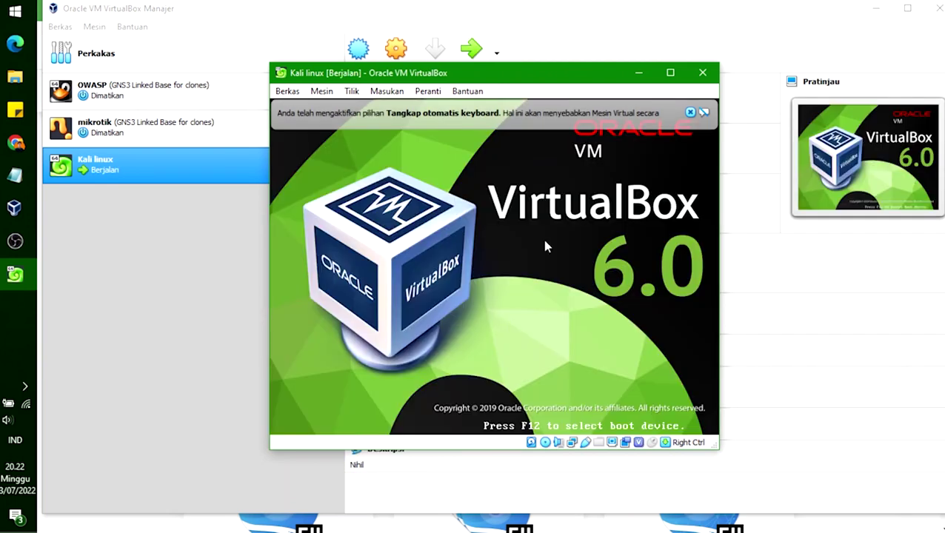
Step: Choose Graphical install in the Kali boot menu and dismiss the keyboard and mouse notices
{"action": "left_click", "coordinate": [690, 112]}
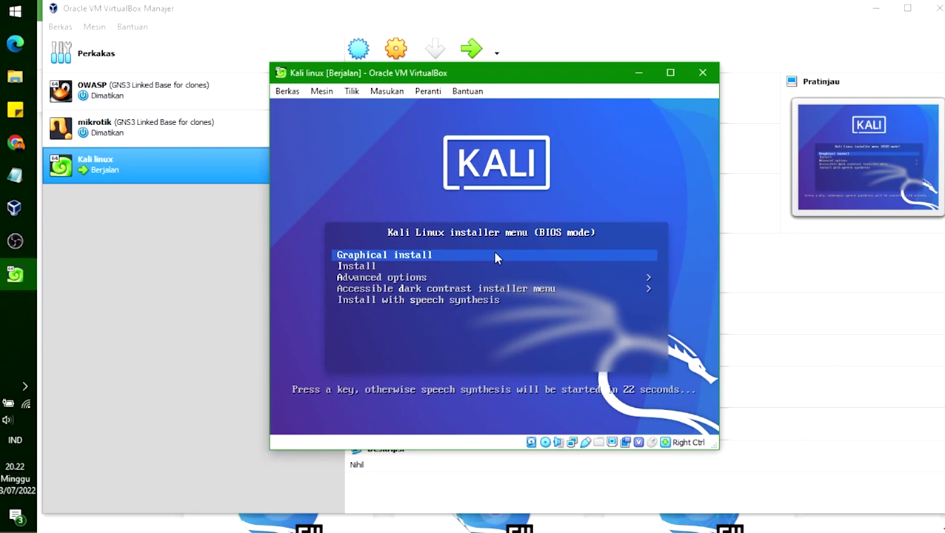
{"action": "key", "text": "Return"}
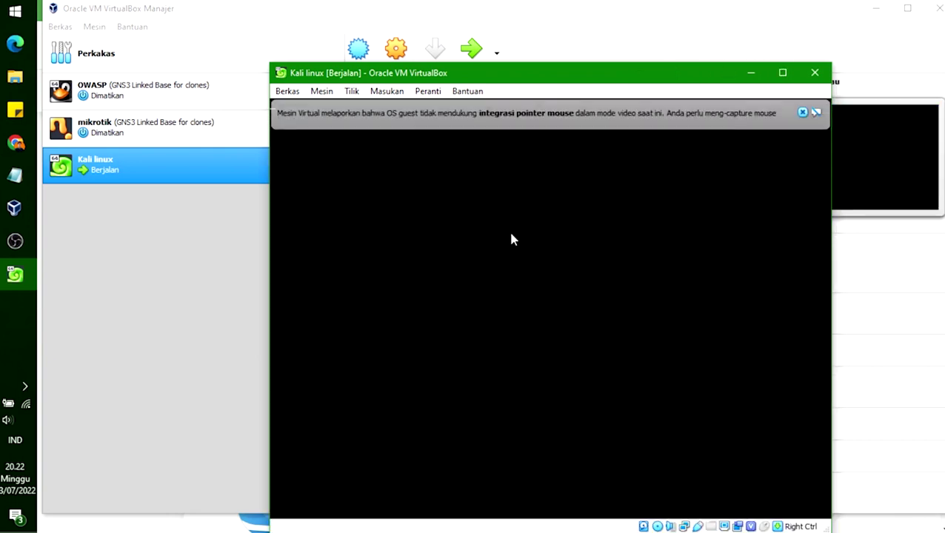
{"action": "left_click", "coordinate": [802, 112]}
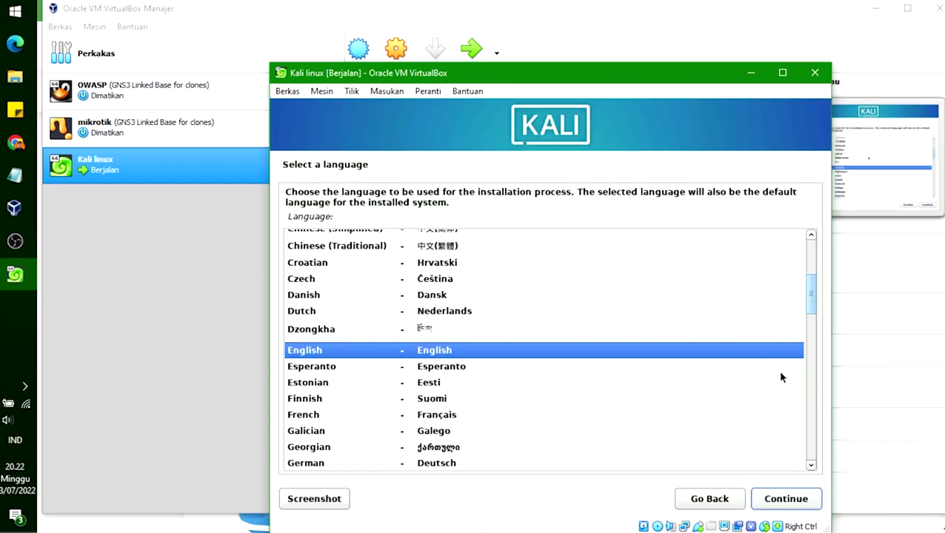
Step: Accept English language, United States location and American English keymap in the installer
{"action": "left_click", "coordinate": [784, 498]}
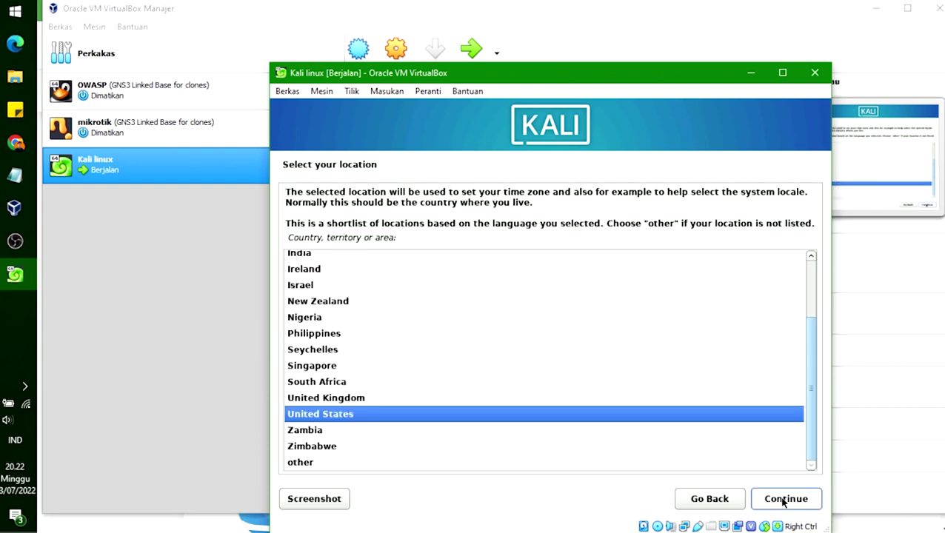
{"action": "left_click", "coordinate": [785, 499]}
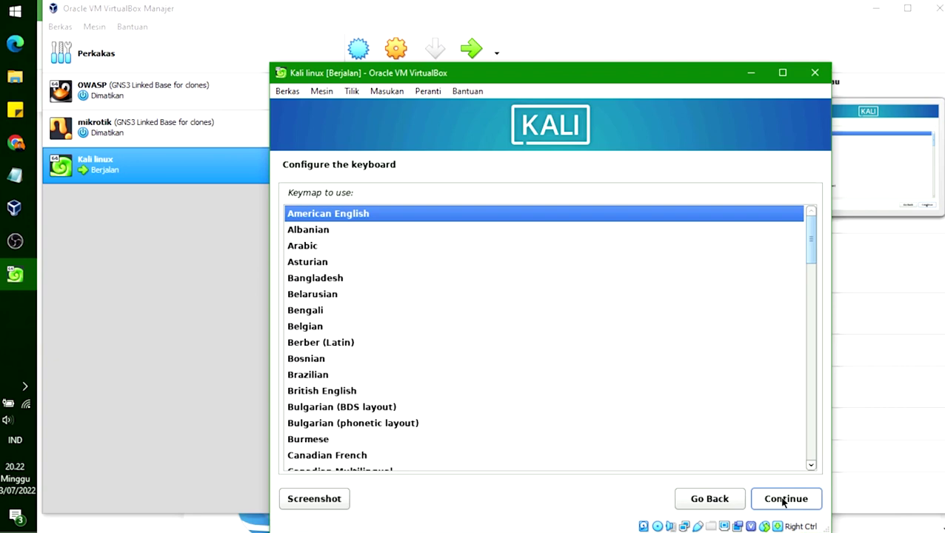
{"action": "scroll", "coordinate": [715, 391], "scroll_direction": "down", "scroll_amount": 4}
{"action": "scroll", "coordinate": [714, 392], "scroll_direction": "down", "scroll_amount": 14}
{"action": "scroll", "coordinate": [715, 393], "scroll_direction": "down", "scroll_amount": 5}
{"action": "scroll", "coordinate": [715, 392], "scroll_direction": "up", "scroll_amount": 9}
{"action": "scroll", "coordinate": [715, 393], "scroll_direction": "up", "scroll_amount": 13}
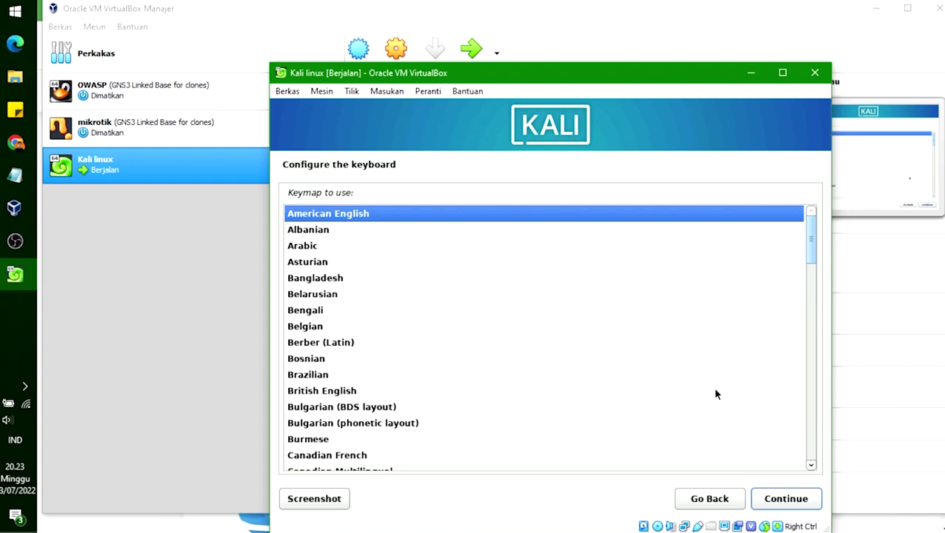
{"action": "left_click", "coordinate": [801, 502]}
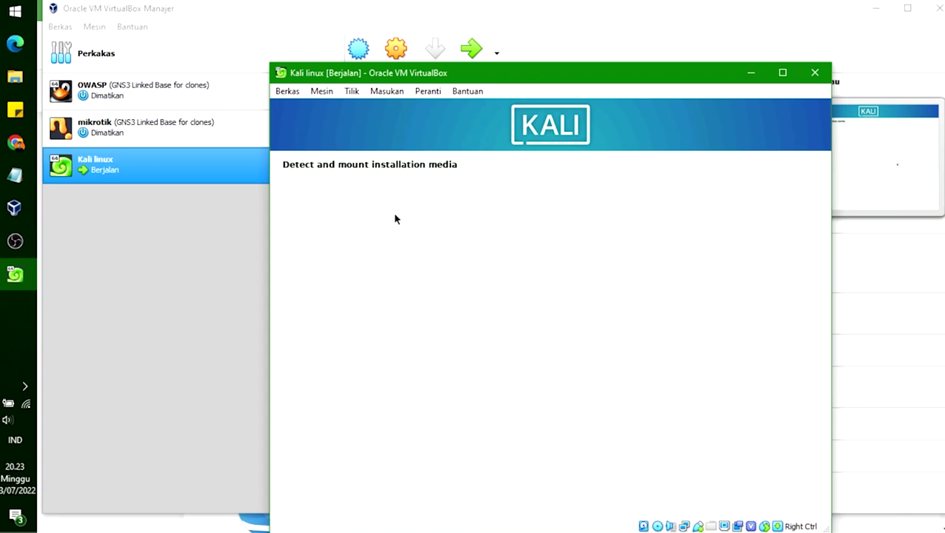
Step: Drag the Kali linux VM window higher up the screen
{"action": "left_click_drag", "start_coordinate": [503, 80], "coordinate": [498, 33]}
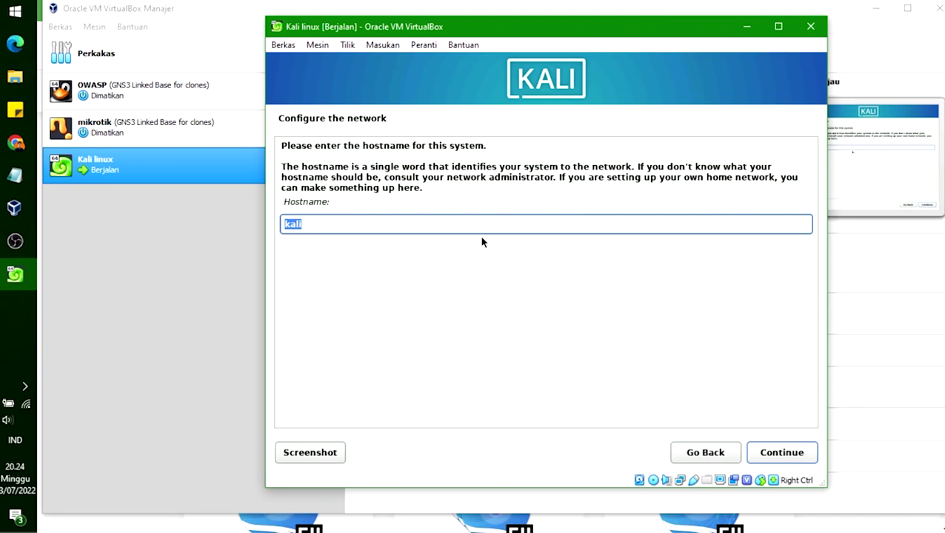
Step: Keep the hostname kali and set the domain name to zeroday
{"action": "left_click", "coordinate": [457, 224]}
{"action": "left_click", "coordinate": [776, 454]}
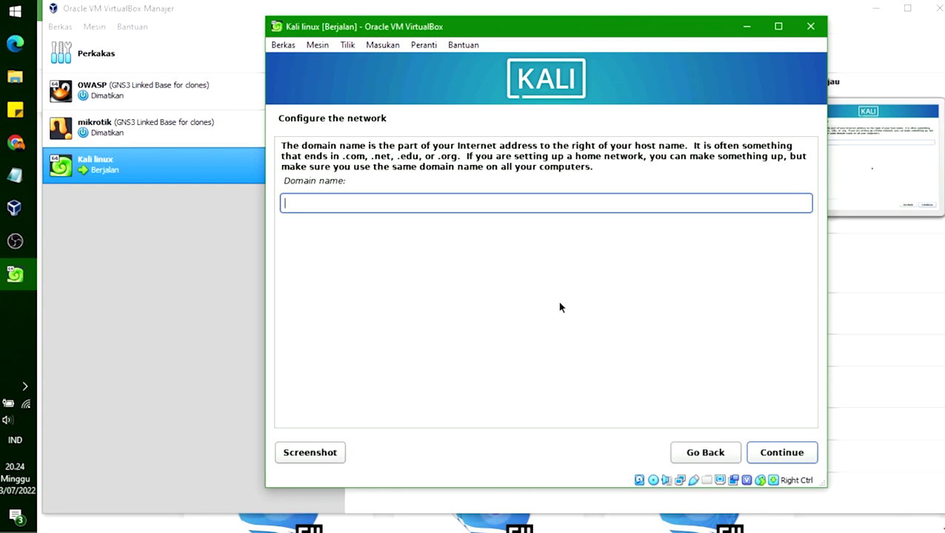
{"action": "type", "text": "zeroday"}
{"action": "left_click", "coordinate": [779, 453]}
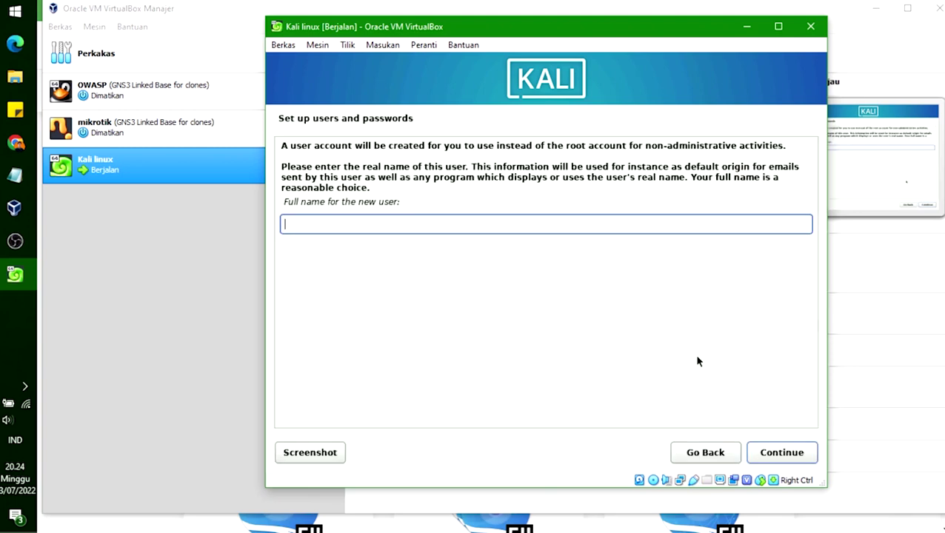
Step: Enter the new user's full name and accept the suggested username
{"action": "type", "text": "zeroday"}
{"action": "left_click", "coordinate": [803, 453]}
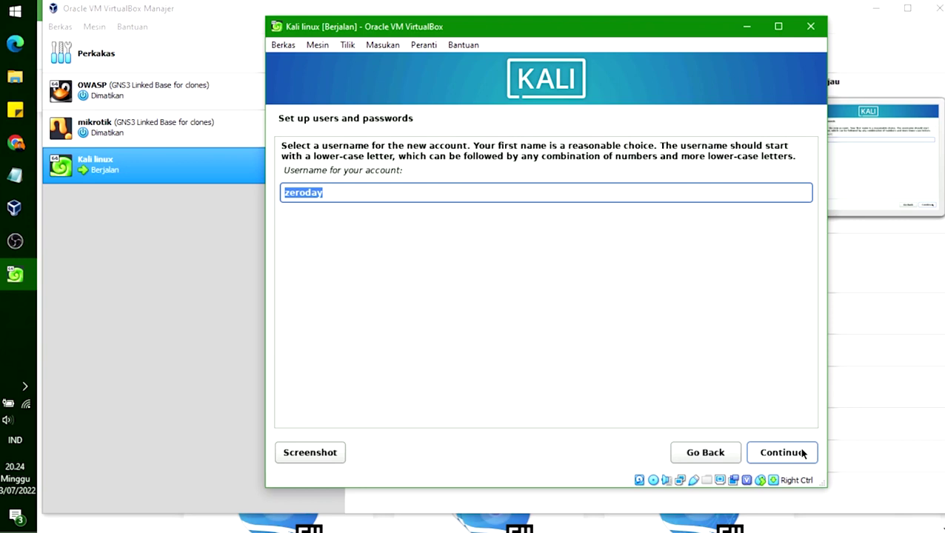
{"action": "left_click", "coordinate": [801, 455]}
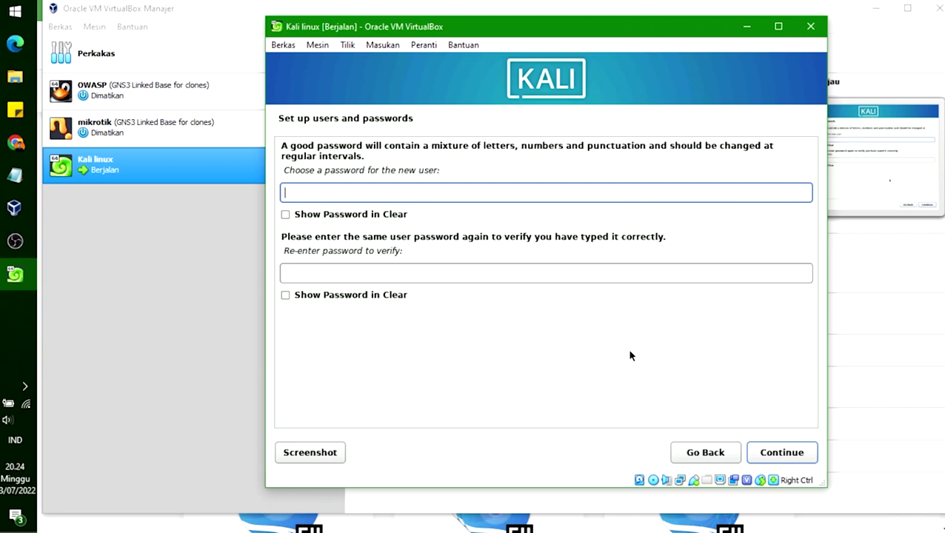
Step: Type the user's password, confirm it in the second field, and continue
{"action": "type", "text": "kali"}
{"action": "left_click", "coordinate": [329, 217]}
{"action": "left_click", "coordinate": [329, 219]}
{"action": "left_click", "coordinate": [367, 274]}
{"action": "type", "text": "kali"}
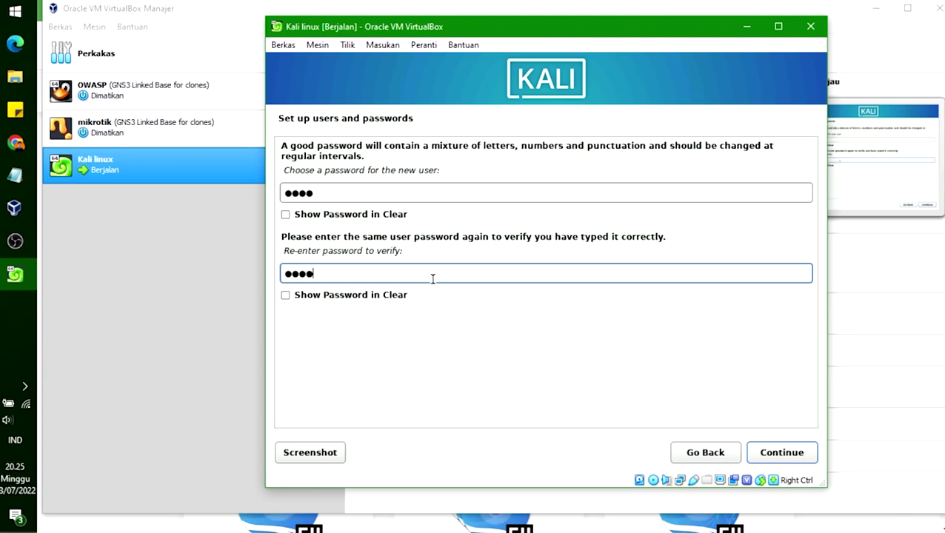
{"action": "left_click", "coordinate": [776, 454]}
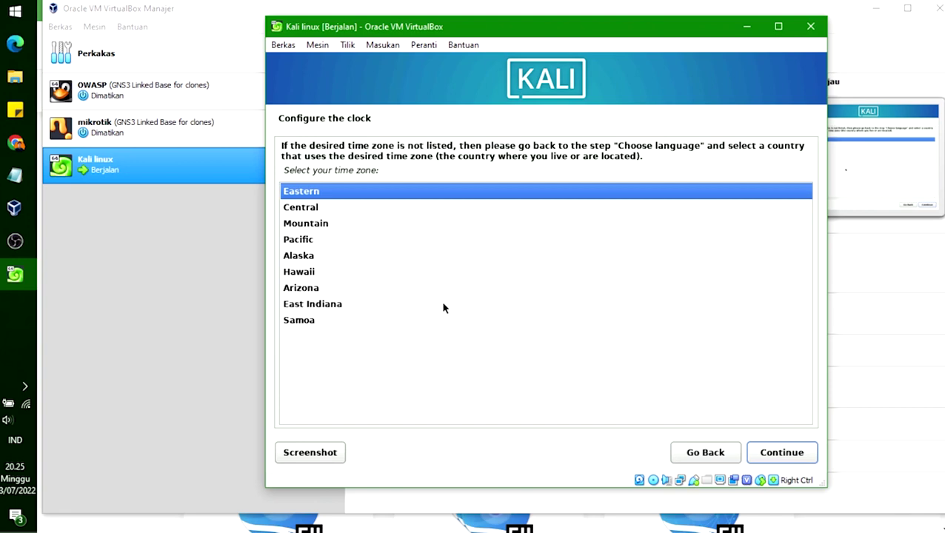
Step: Step through the US time zones and accept Eastern, reaching Partition disks
{"action": "key", "text": "Down"}
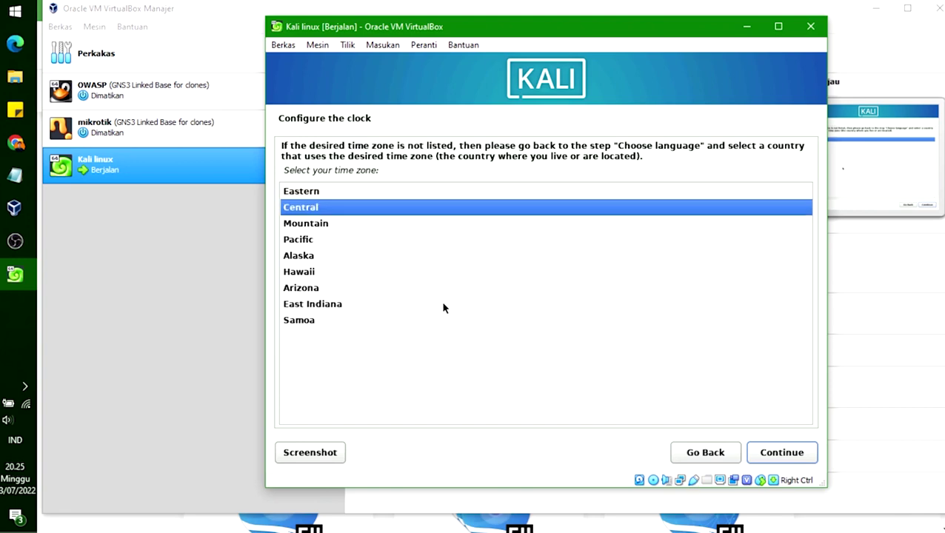
{"action": "left_click", "coordinate": [316, 272]}
{"action": "left_click", "coordinate": [316, 256]}
{"action": "left_click", "coordinate": [315, 239]}
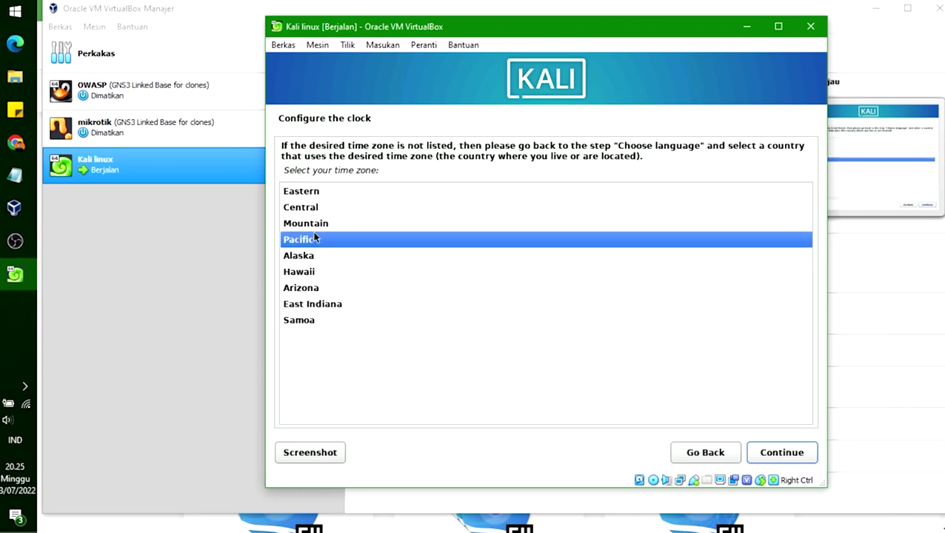
{"action": "left_click", "coordinate": [315, 223]}
{"action": "left_click", "coordinate": [312, 192]}
{"action": "double_click", "coordinate": [311, 192]}
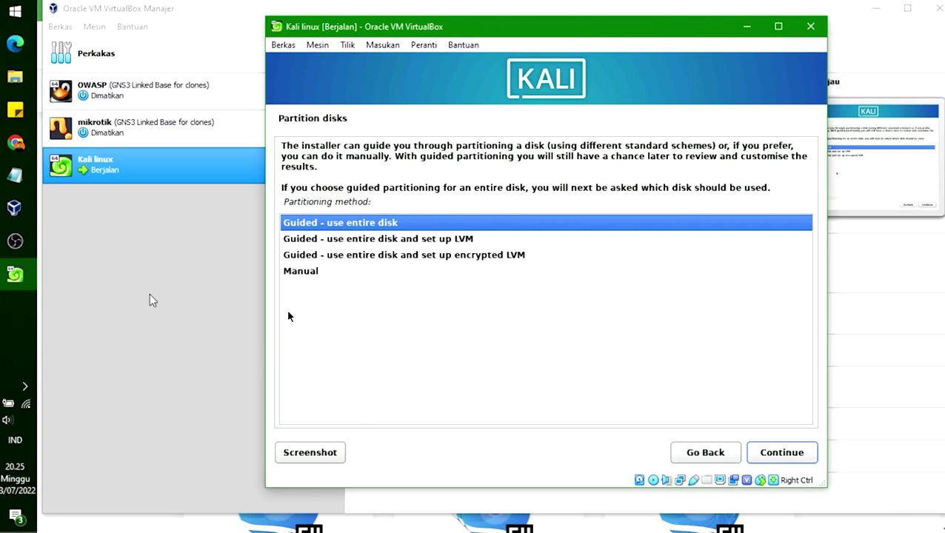
{"action": "mouse_move", "coordinate": [26, 244]}
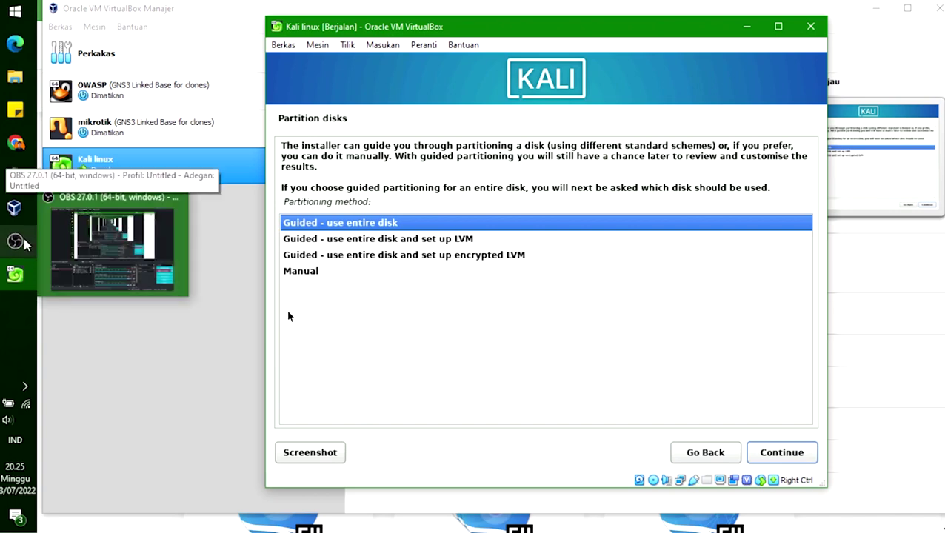
{"action": "mouse_move", "coordinate": [20, 144]}
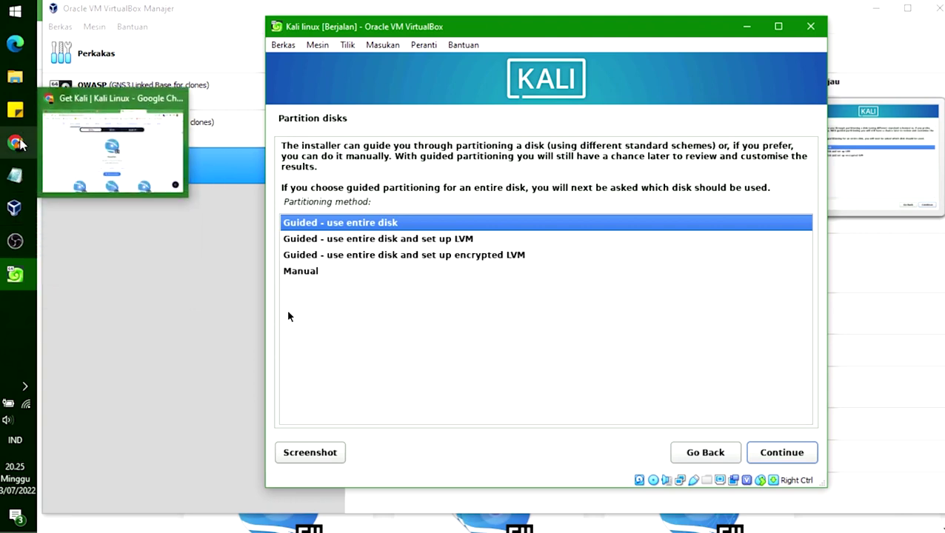
{"action": "left_click", "coordinate": [20, 145]}
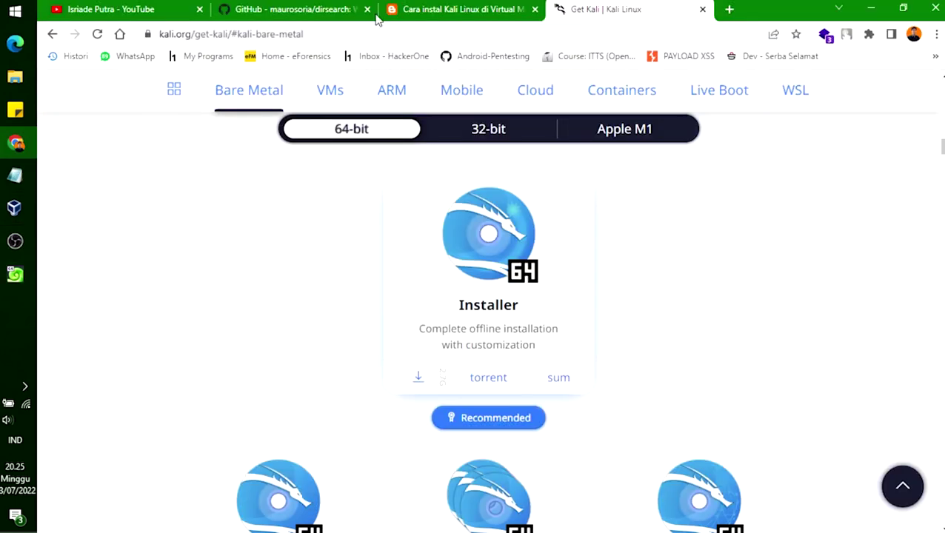
{"action": "left_click", "coordinate": [415, 9]}
{"action": "scroll", "coordinate": [515, 317], "scroll_direction": "down", "scroll_amount": 5}
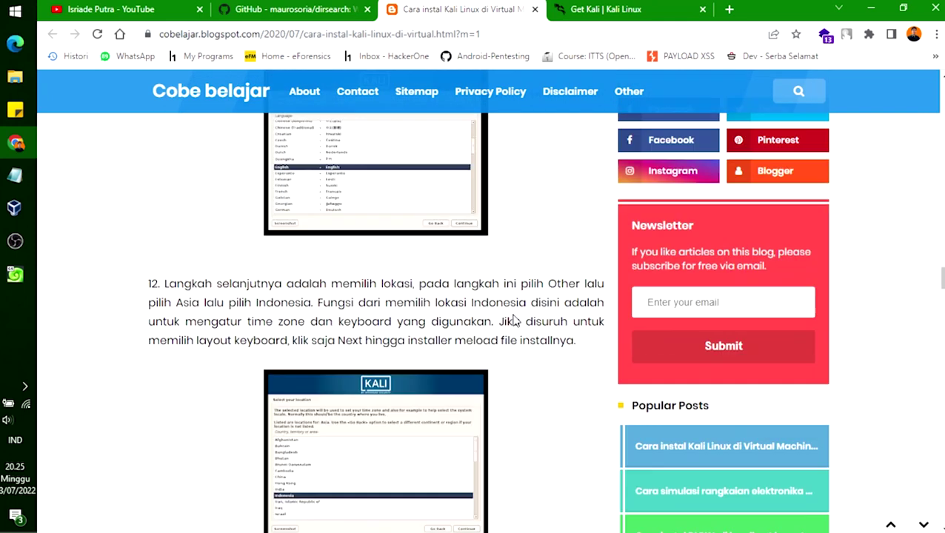
{"action": "scroll", "coordinate": [515, 320], "scroll_direction": "down", "scroll_amount": 3}
{"action": "scroll", "coordinate": [514, 319], "scroll_direction": "up", "scroll_amount": 3}
{"action": "scroll", "coordinate": [515, 316], "scroll_direction": "down", "scroll_amount": 2}
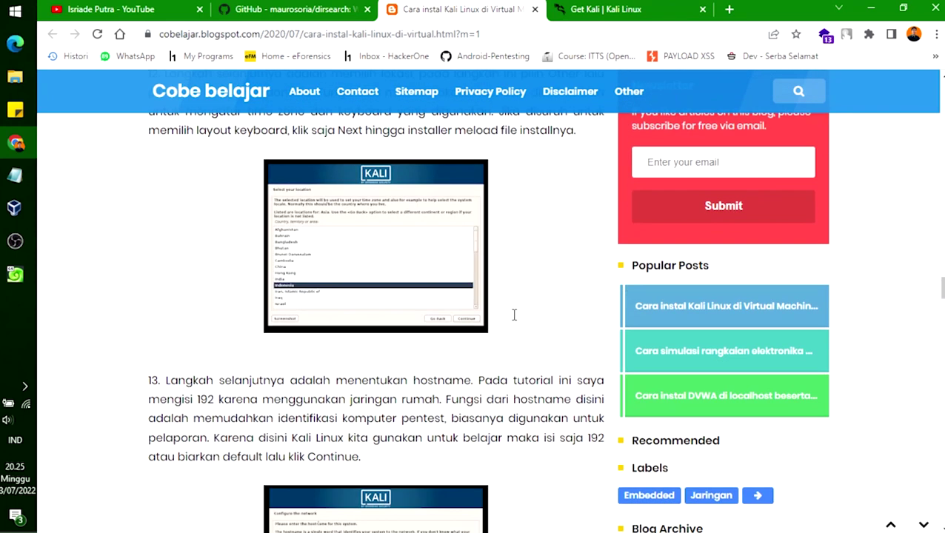
{"action": "scroll", "coordinate": [514, 318], "scroll_direction": "down", "scroll_amount": 5}
{"action": "scroll", "coordinate": [515, 320], "scroll_direction": "down", "scroll_amount": 4}
{"action": "scroll", "coordinate": [515, 320], "scroll_direction": "up", "scroll_amount": 2}
{"action": "scroll", "coordinate": [515, 320], "scroll_direction": "down", "scroll_amount": 4}
{"action": "scroll", "coordinate": [516, 320], "scroll_direction": "up", "scroll_amount": 1}
{"action": "scroll", "coordinate": [516, 320], "scroll_direction": "down", "scroll_amount": 4}
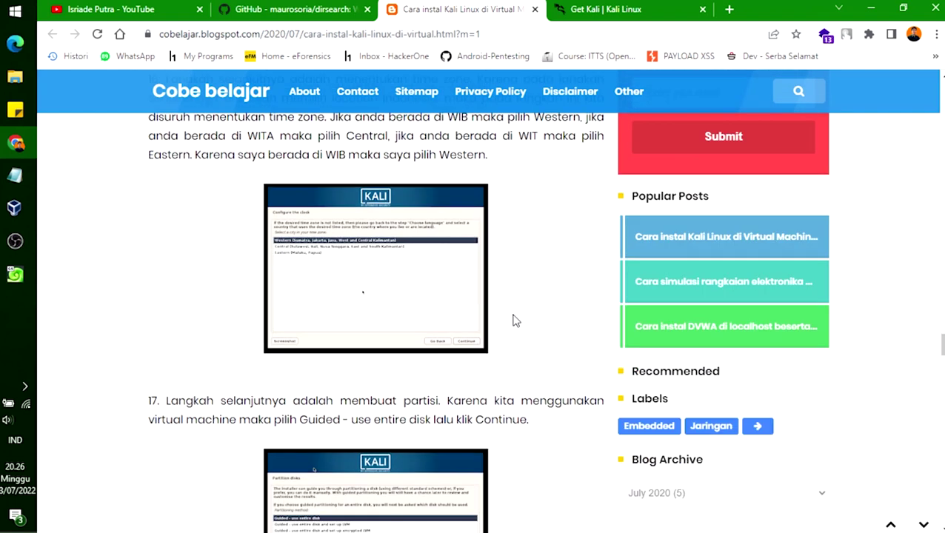
{"action": "scroll", "coordinate": [516, 320], "scroll_direction": "down", "scroll_amount": 4}
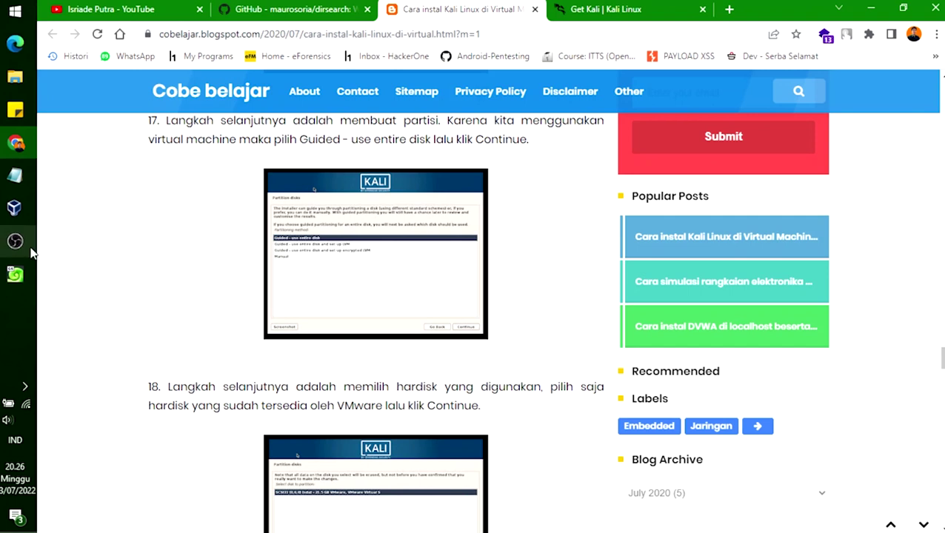
{"action": "left_click", "coordinate": [17, 276]}
{"action": "left_click", "coordinate": [16, 275]}
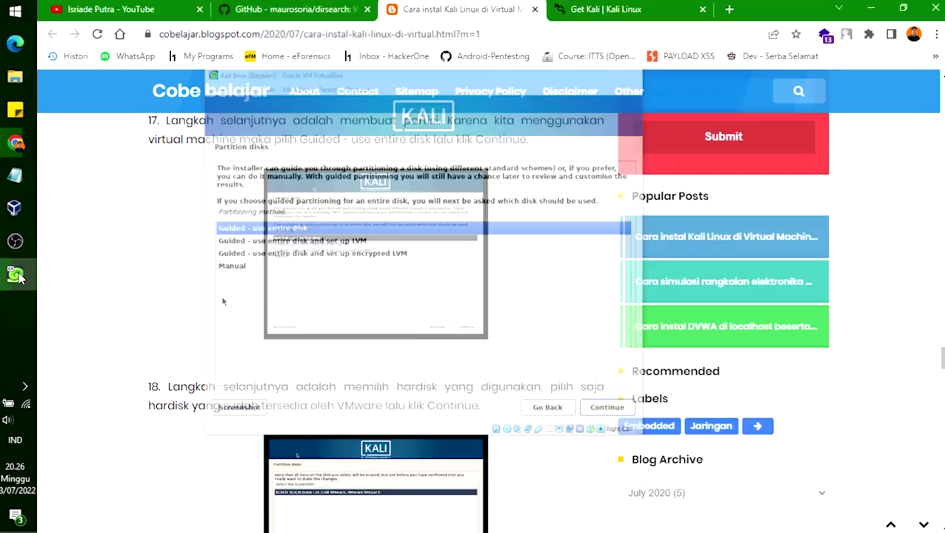
{"action": "left_click", "coordinate": [16, 276]}
Step: Choose guided partitioning of the 13.6 GB disk with all files in one partition
{"action": "left_click_drag", "start_coordinate": [515, 31], "coordinate": [497, 33]}
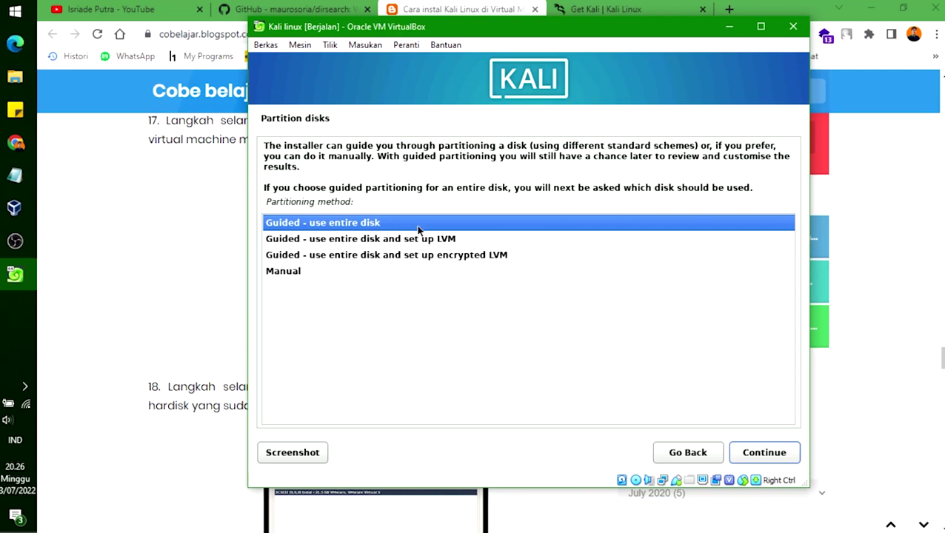
{"action": "left_click", "coordinate": [765, 452]}
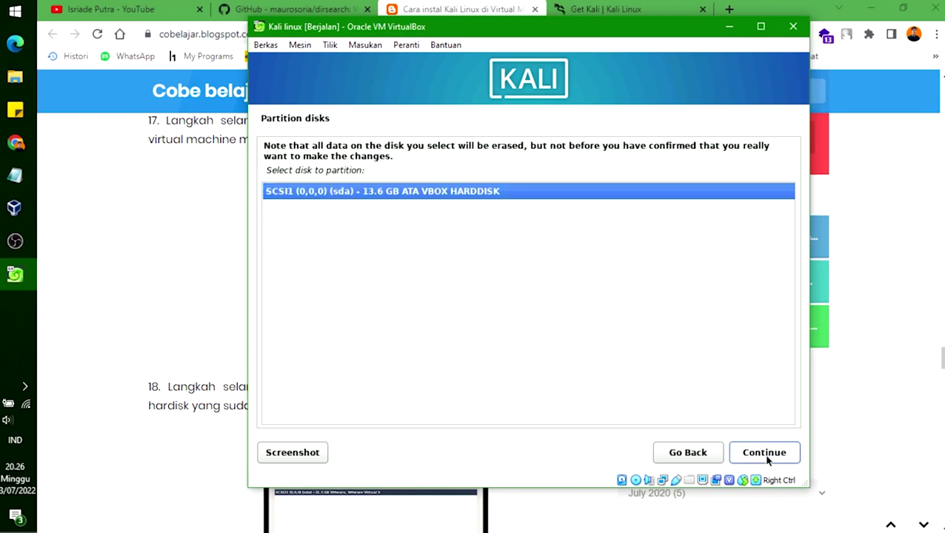
{"action": "left_click", "coordinate": [766, 454]}
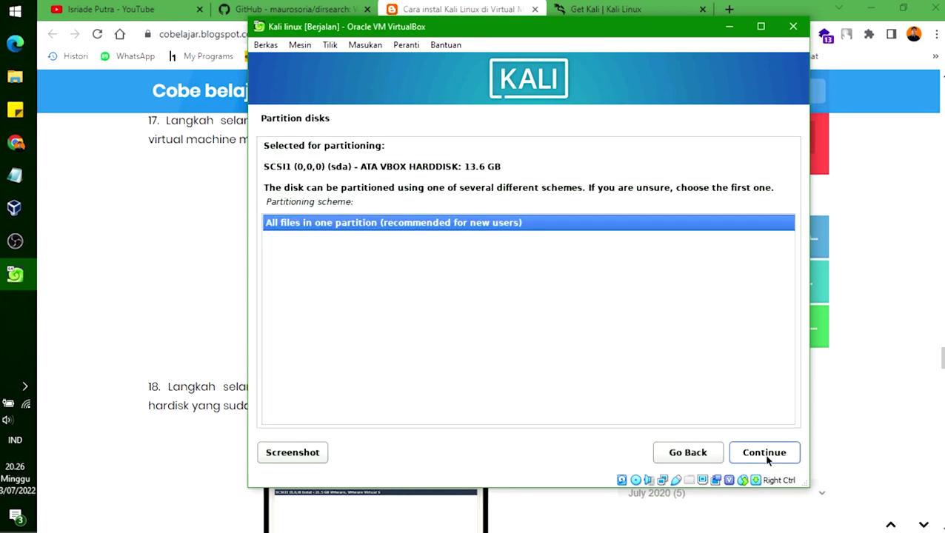
{"action": "left_click", "coordinate": [768, 459]}
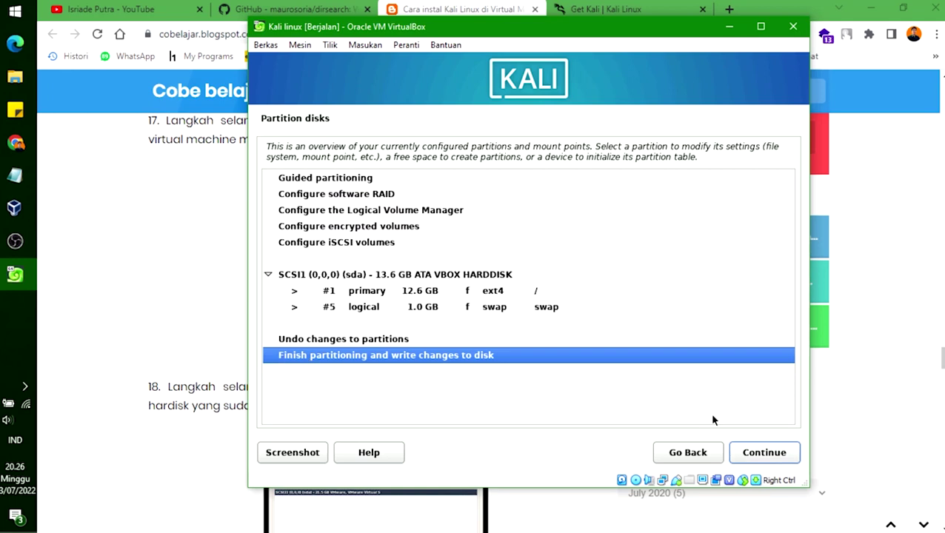
{"action": "left_click", "coordinate": [766, 456]}
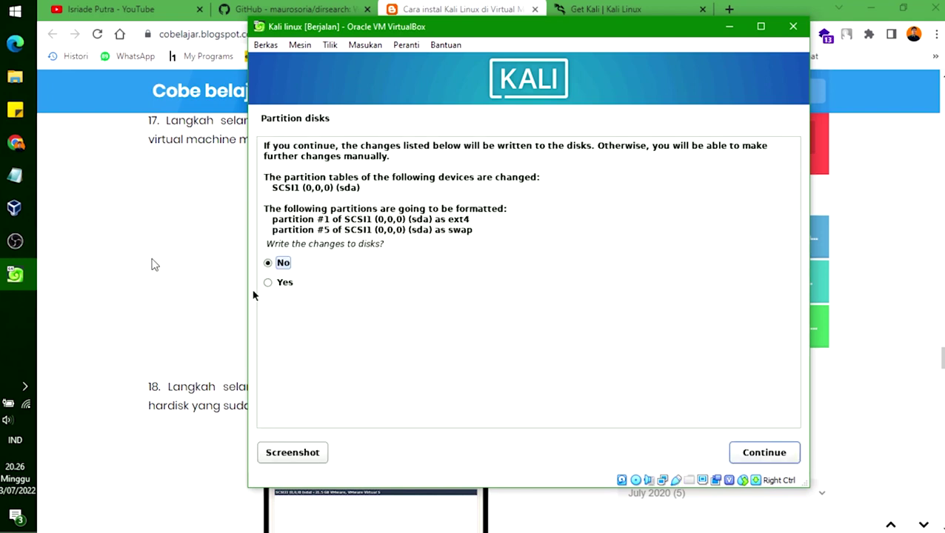
Step: After checking the tutorial, answer Yes to writing the changes to disk and continue
{"action": "left_click", "coordinate": [151, 265]}
{"action": "scroll", "coordinate": [391, 348], "scroll_direction": "down", "scroll_amount": 10}
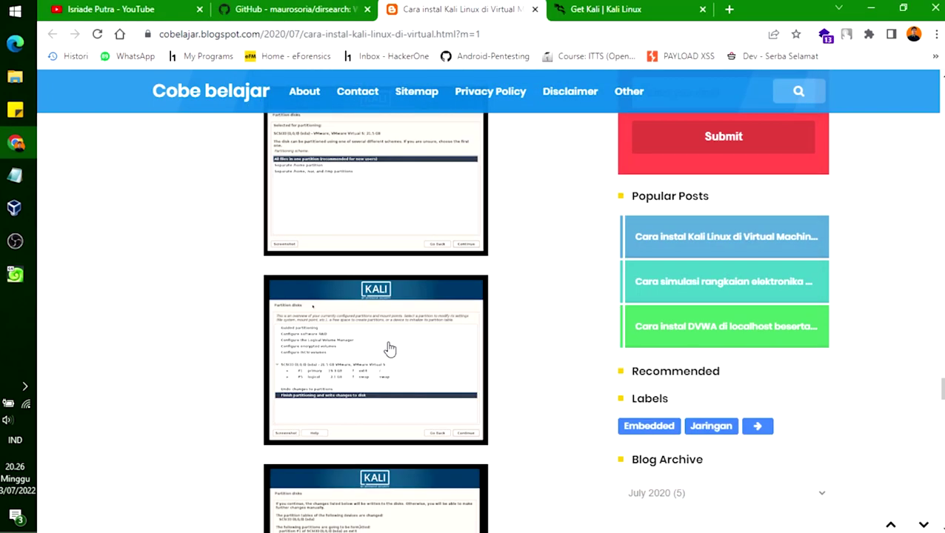
{"action": "scroll", "coordinate": [389, 348], "scroll_direction": "up", "scroll_amount": 1}
{"action": "scroll", "coordinate": [388, 345], "scroll_direction": "down", "scroll_amount": 5}
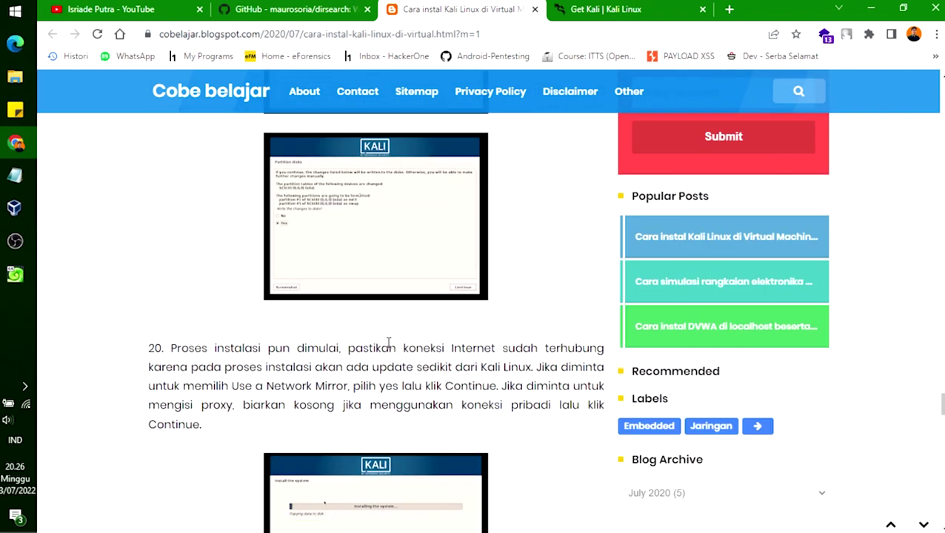
{"action": "left_click", "coordinate": [15, 275]}
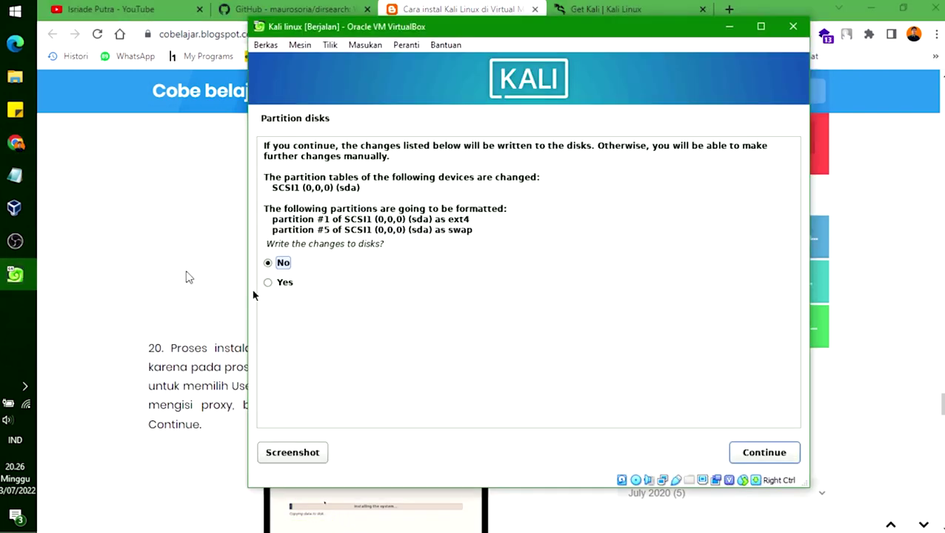
{"action": "left_click", "coordinate": [283, 282]}
{"action": "left_click", "coordinate": [169, 274]}
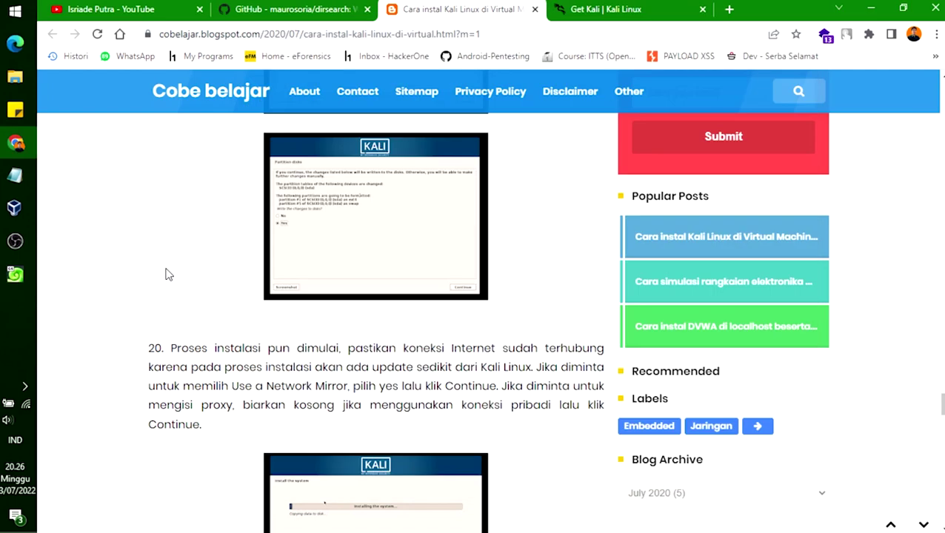
{"action": "scroll", "coordinate": [220, 280], "scroll_direction": "down", "scroll_amount": 2}
{"action": "scroll", "coordinate": [219, 281], "scroll_direction": "up", "scroll_amount": 1}
{"action": "left_click", "coordinate": [17, 280]}
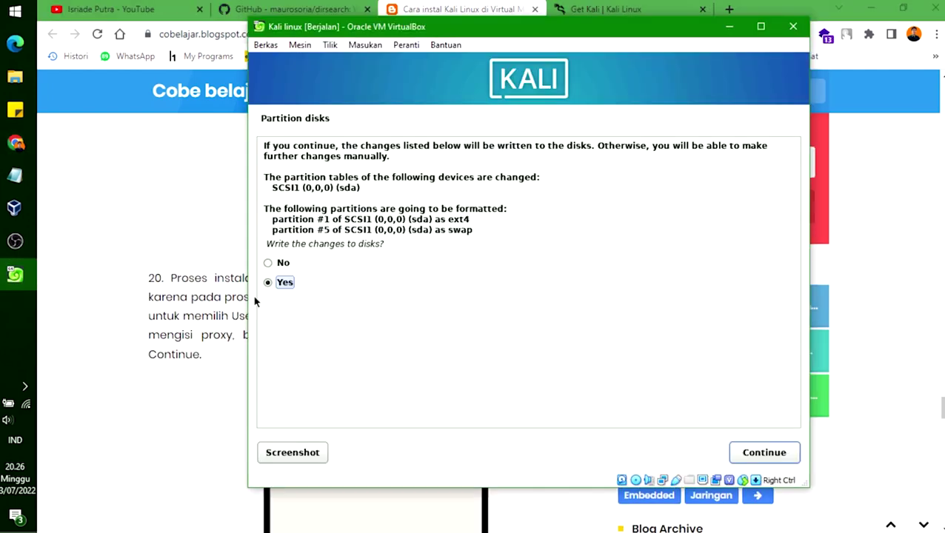
{"action": "left_click", "coordinate": [761, 454]}
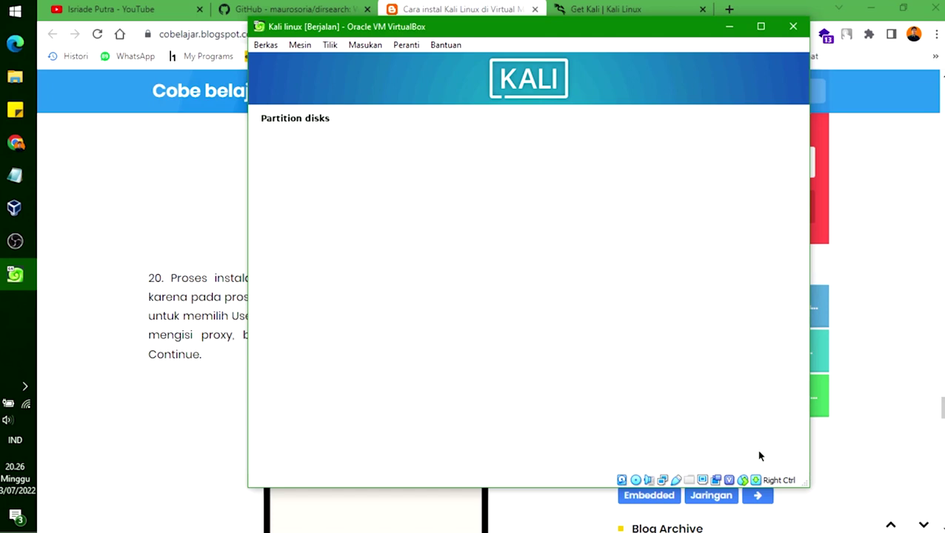
Step: Rearrange the tutorial and VM windows and maximize the VM, then return to the tutorial after the base install
{"action": "left_click", "coordinate": [903, 7]}
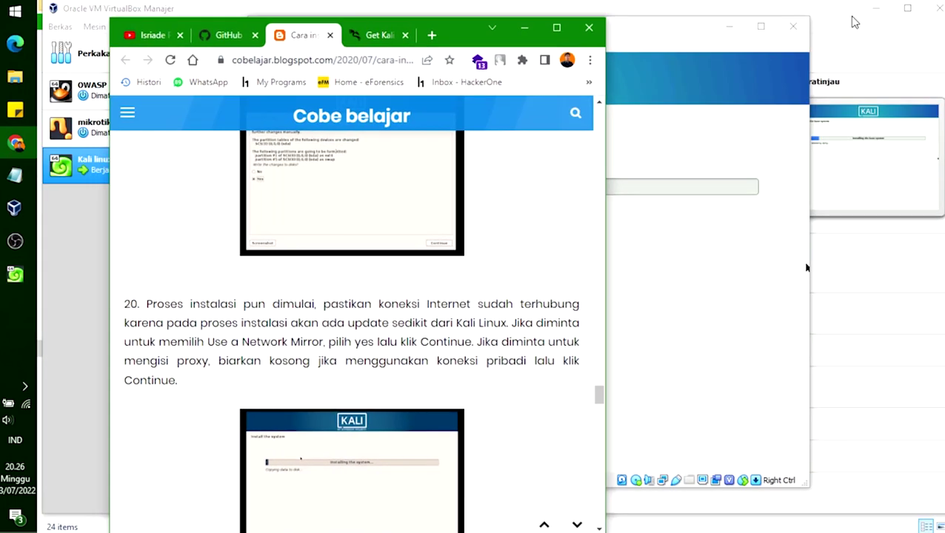
{"action": "left_click_drag", "start_coordinate": [680, 37], "coordinate": [798, 40]}
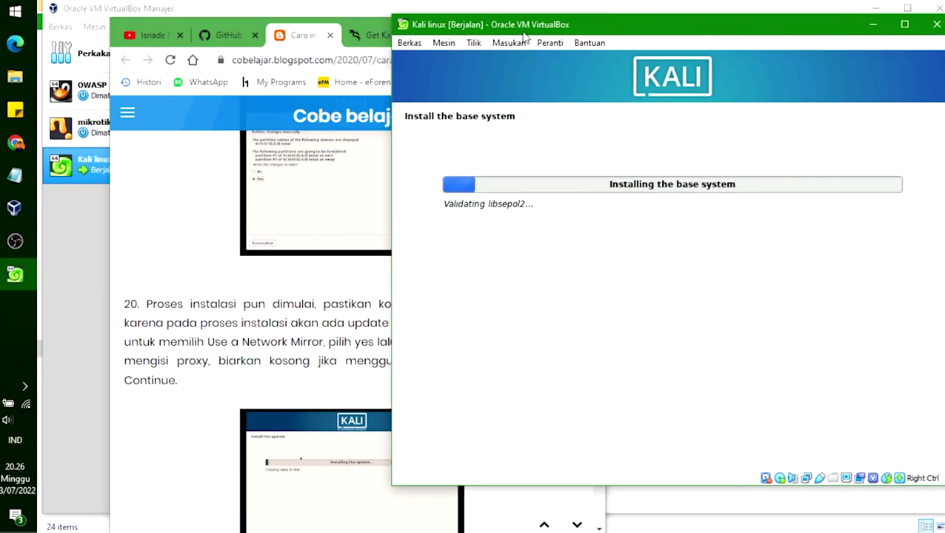
{"action": "left_click", "coordinate": [294, 32]}
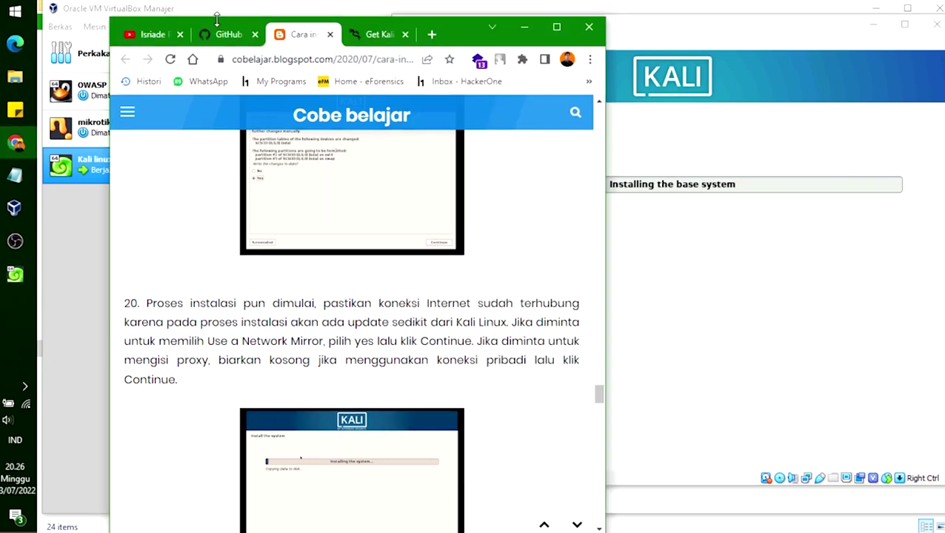
{"action": "left_click_drag", "start_coordinate": [459, 26], "coordinate": [386, 14]}
{"action": "left_click", "coordinate": [692, 30]}
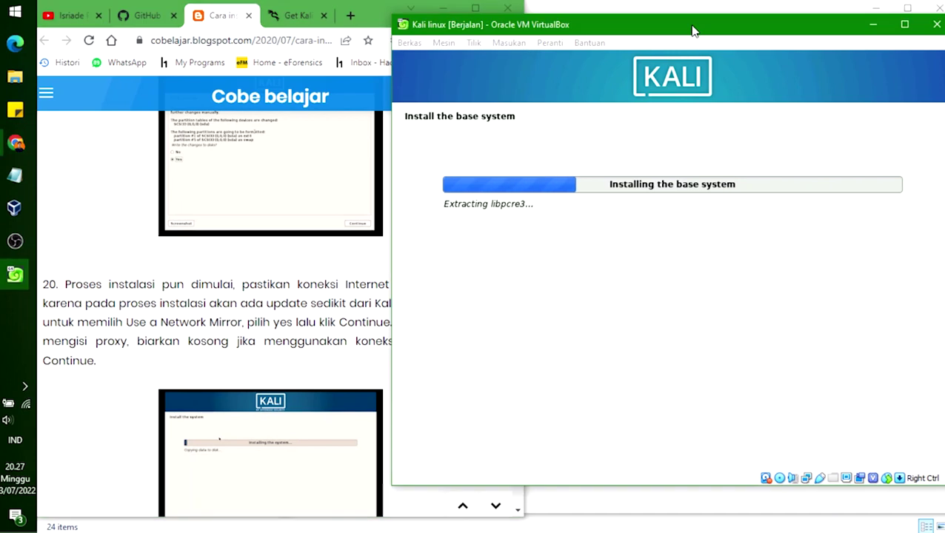
{"action": "double_click", "coordinate": [693, 30]}
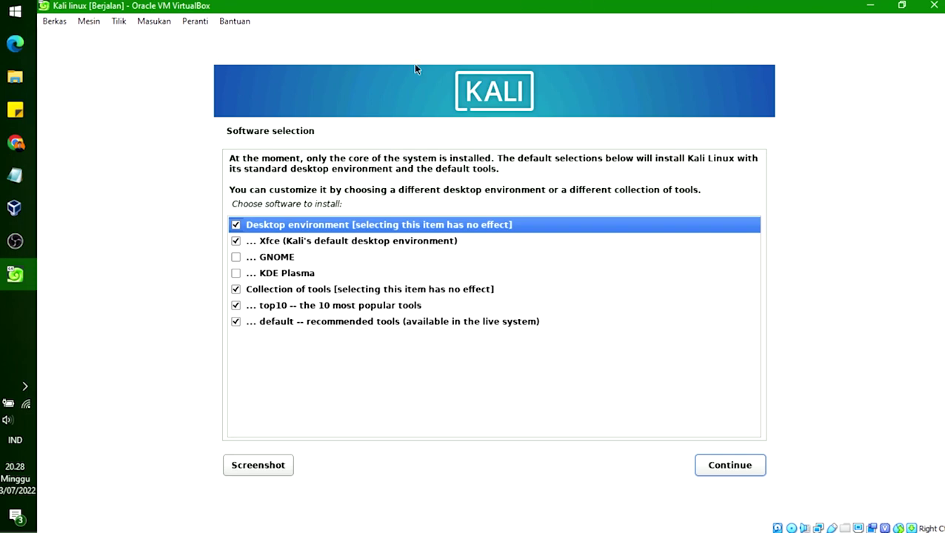
{"action": "left_click", "coordinate": [16, 143]}
{"action": "scroll", "coordinate": [275, 304], "scroll_direction": "down", "scroll_amount": 10}
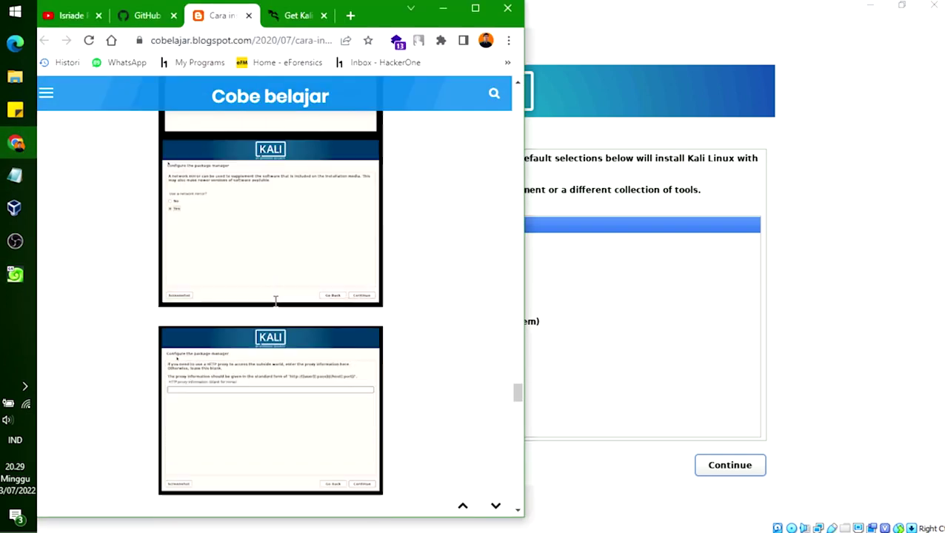
{"action": "scroll", "coordinate": [274, 303], "scroll_direction": "down", "scroll_amount": 8}
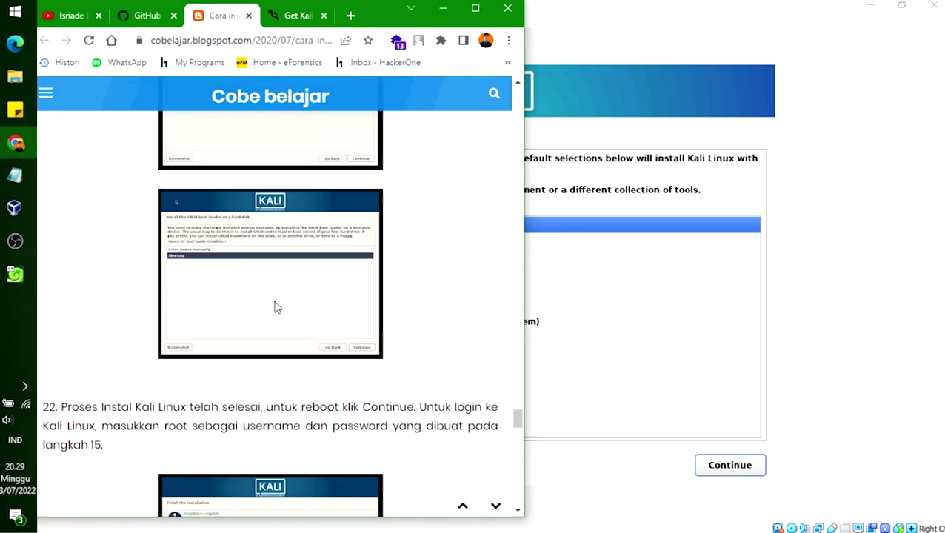
{"action": "scroll", "coordinate": [273, 301], "scroll_direction": "down", "scroll_amount": 3}
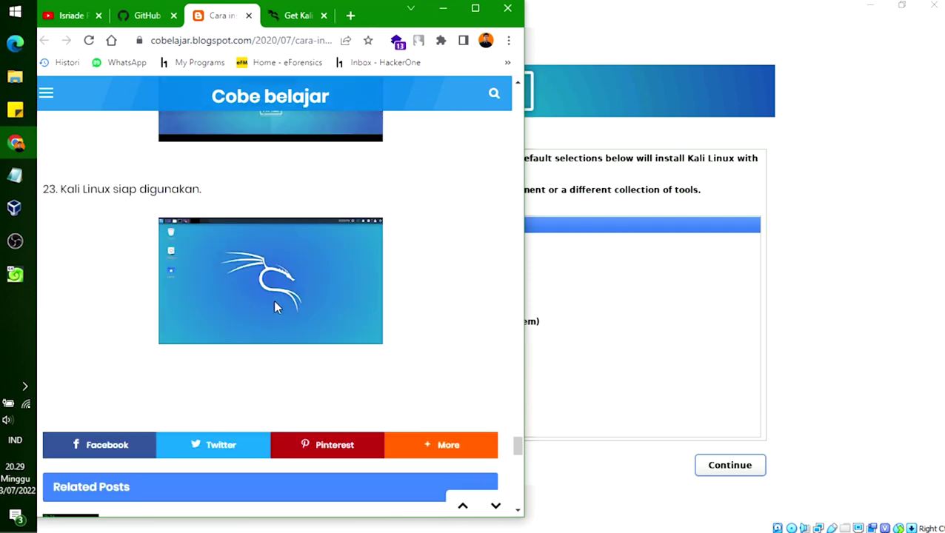
{"action": "scroll", "coordinate": [274, 305], "scroll_direction": "up", "scroll_amount": 11}
{"action": "scroll", "coordinate": [276, 309], "scroll_direction": "up", "scroll_amount": 8}
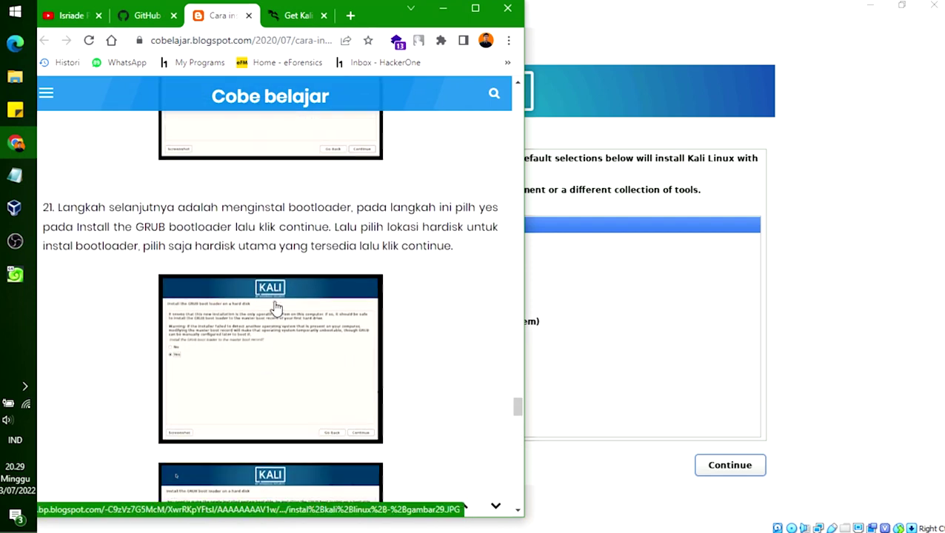
{"action": "scroll", "coordinate": [276, 309], "scroll_direction": "up", "scroll_amount": 5}
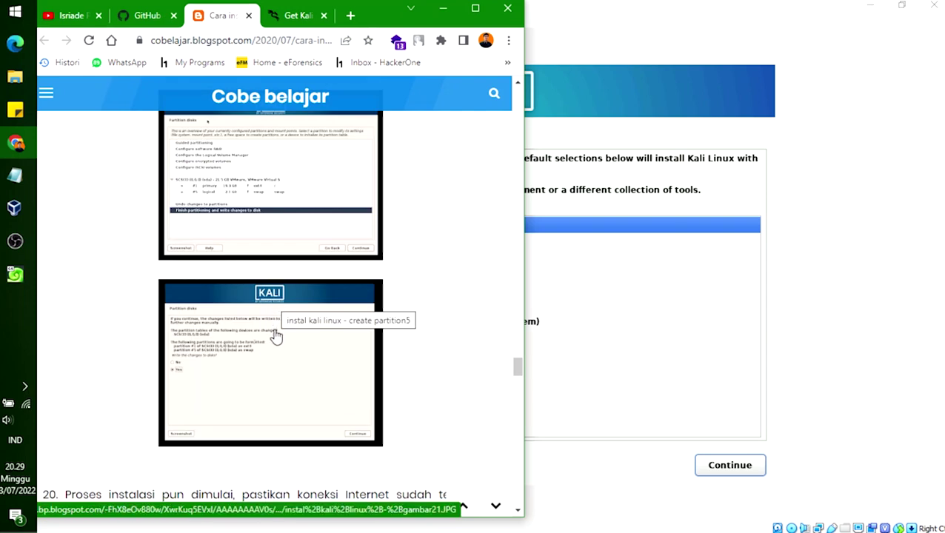
{"action": "scroll", "coordinate": [277, 337], "scroll_direction": "up", "scroll_amount": 5}
{"action": "scroll", "coordinate": [277, 337], "scroll_direction": "up", "scroll_amount": 10}
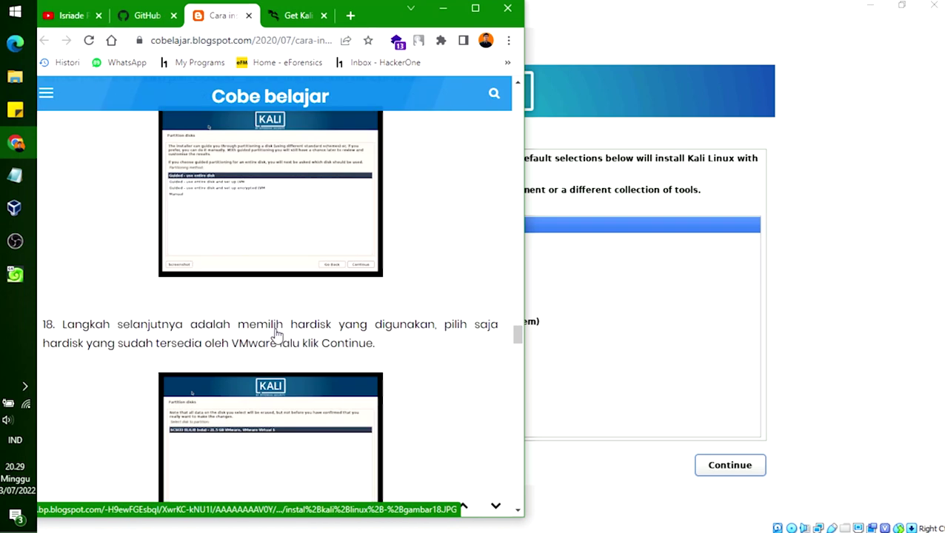
{"action": "scroll", "coordinate": [277, 337], "scroll_direction": "up", "scroll_amount": 5}
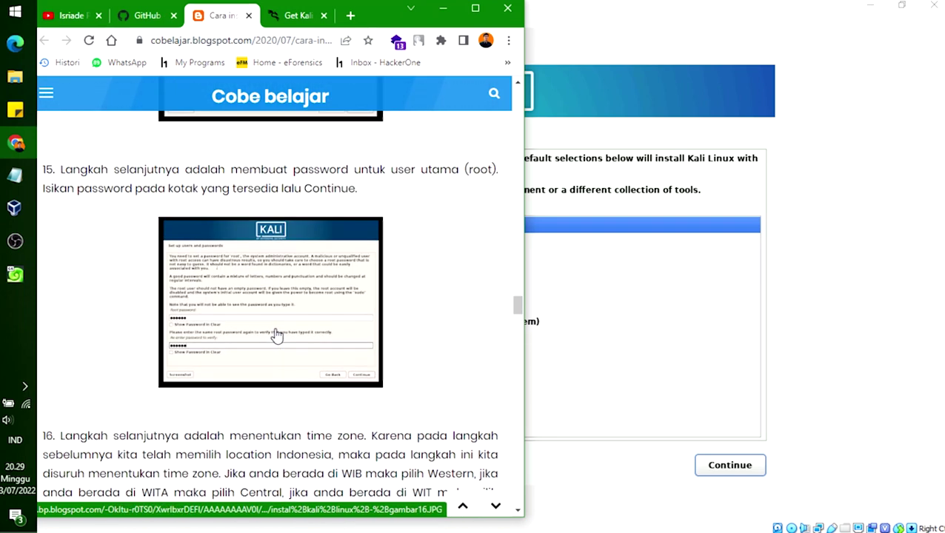
{"action": "scroll", "coordinate": [276, 337], "scroll_direction": "down", "scroll_amount": 12}
{"action": "scroll", "coordinate": [277, 336], "scroll_direction": "down", "scroll_amount": 10}
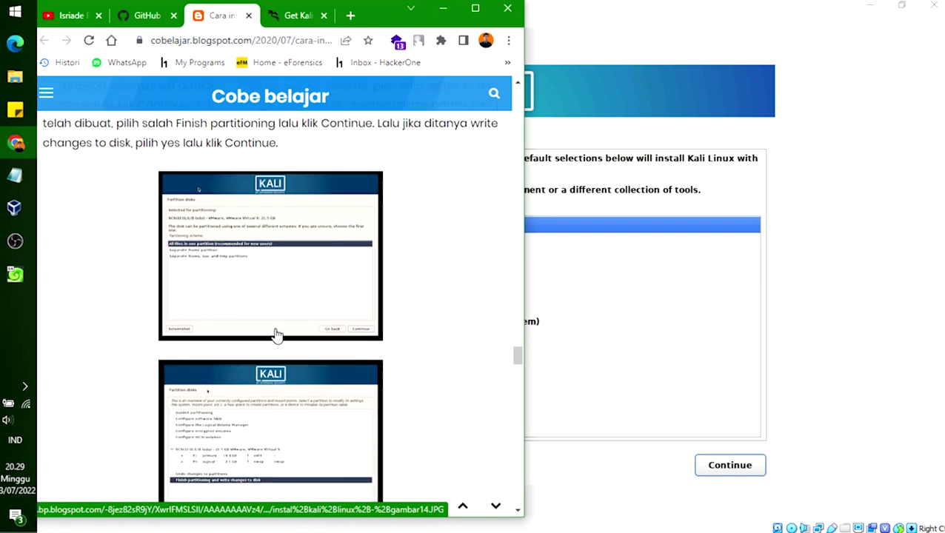
{"action": "scroll", "coordinate": [277, 336], "scroll_direction": "up", "scroll_amount": 4}
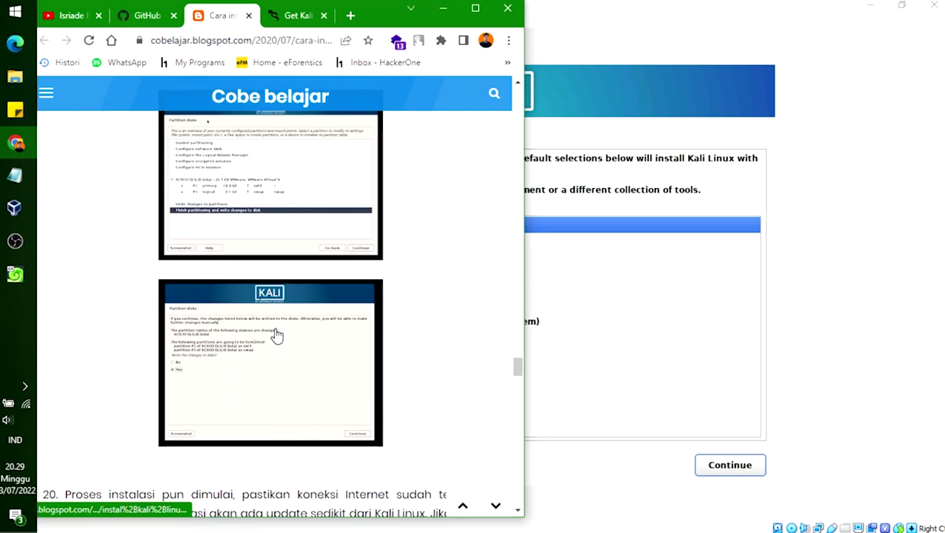
{"action": "scroll", "coordinate": [279, 333], "scroll_direction": "down", "scroll_amount": 7}
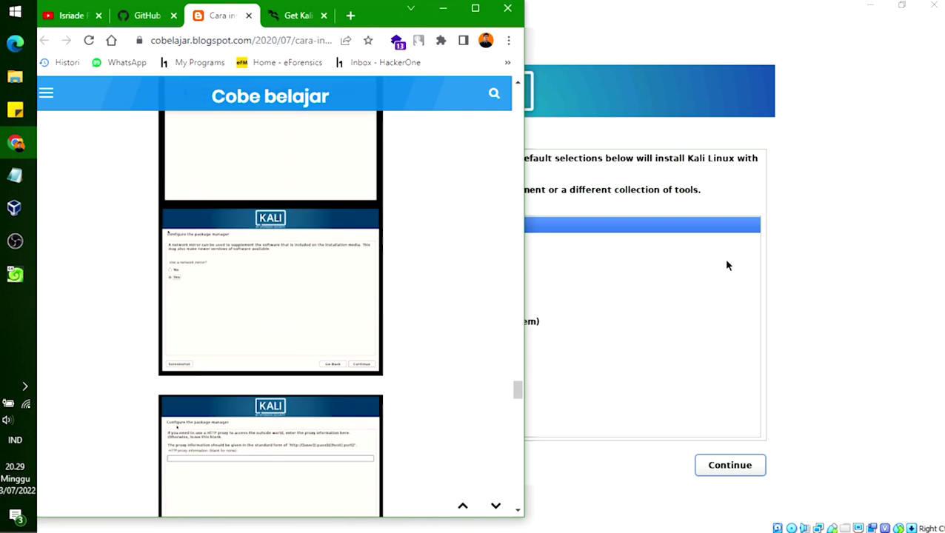
Step: Review the desktop options, keep Xfce, top10 and default tools ticked, and continue
{"action": "left_click", "coordinate": [725, 259]}
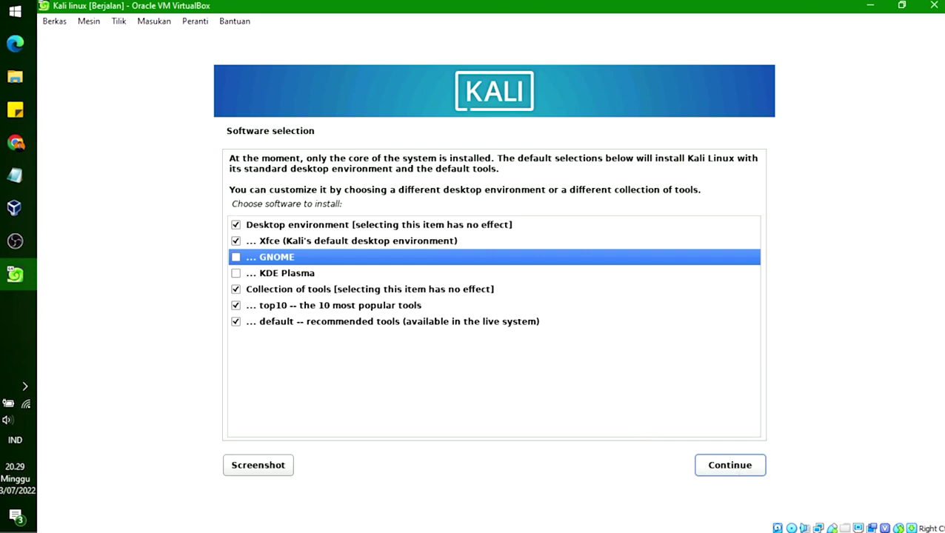
{"action": "left_click", "coordinate": [322, 275]}
{"action": "left_click", "coordinate": [335, 255]}
{"action": "left_click", "coordinate": [407, 241]}
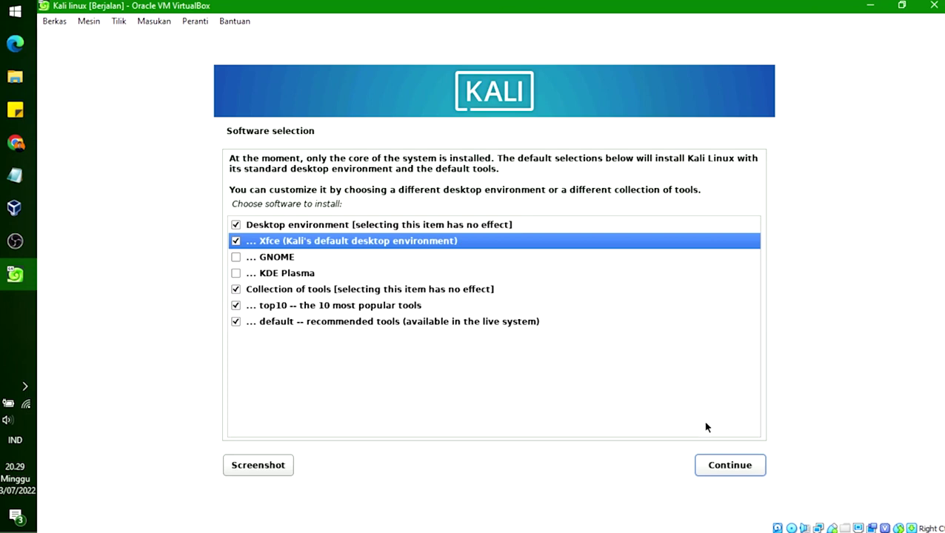
{"action": "left_click", "coordinate": [730, 466]}
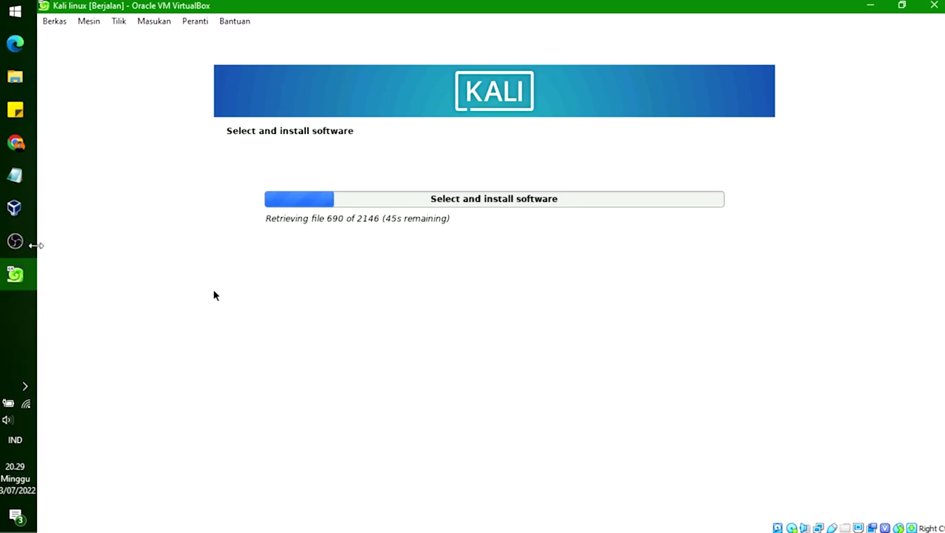
Step: Pause the screen recorder and hide it to reveal the installer
{"action": "mouse_move", "coordinate": [30, 249]}
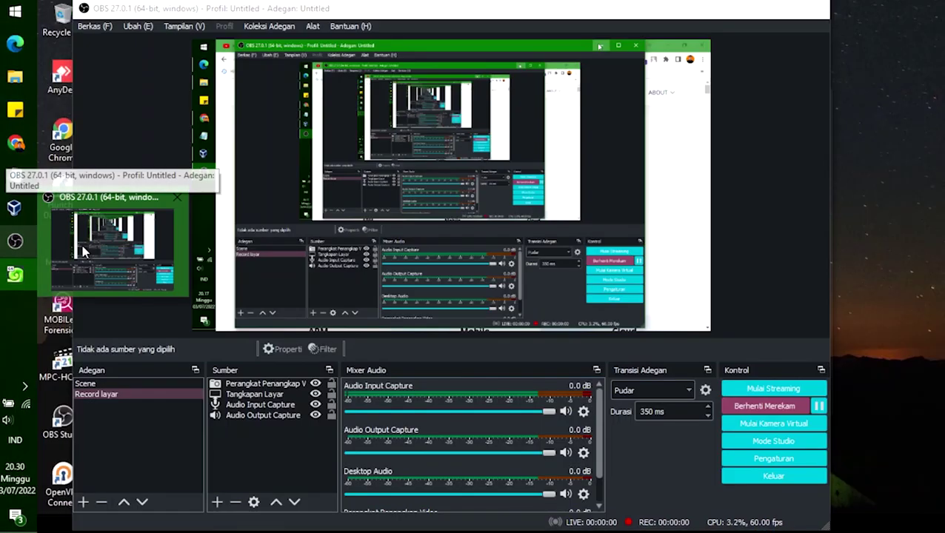
{"action": "left_click", "coordinate": [85, 252]}
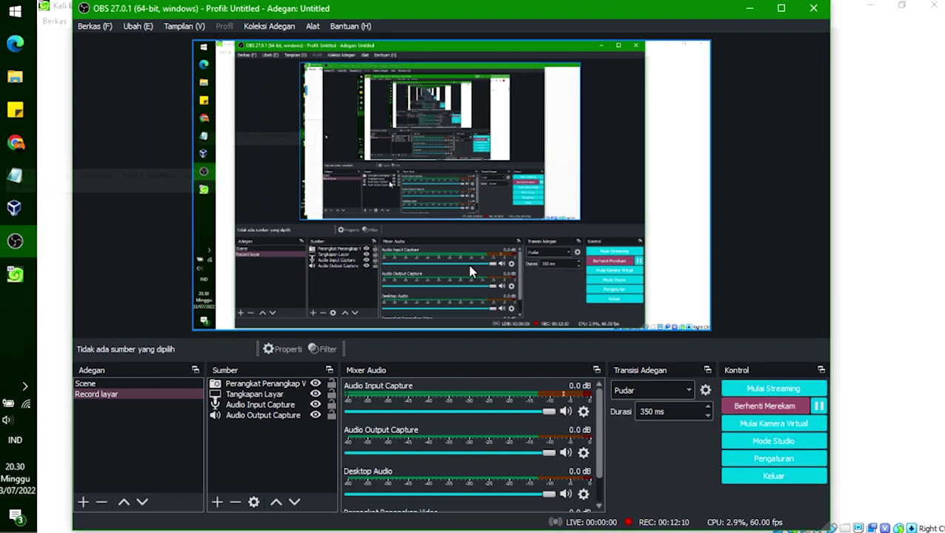
{"action": "left_click", "coordinate": [821, 407]}
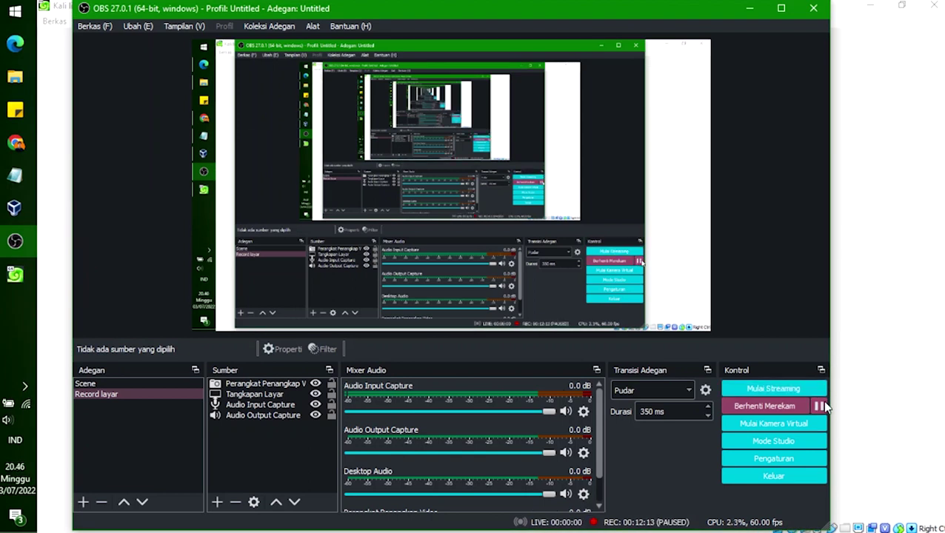
{"action": "left_click", "coordinate": [749, 8]}
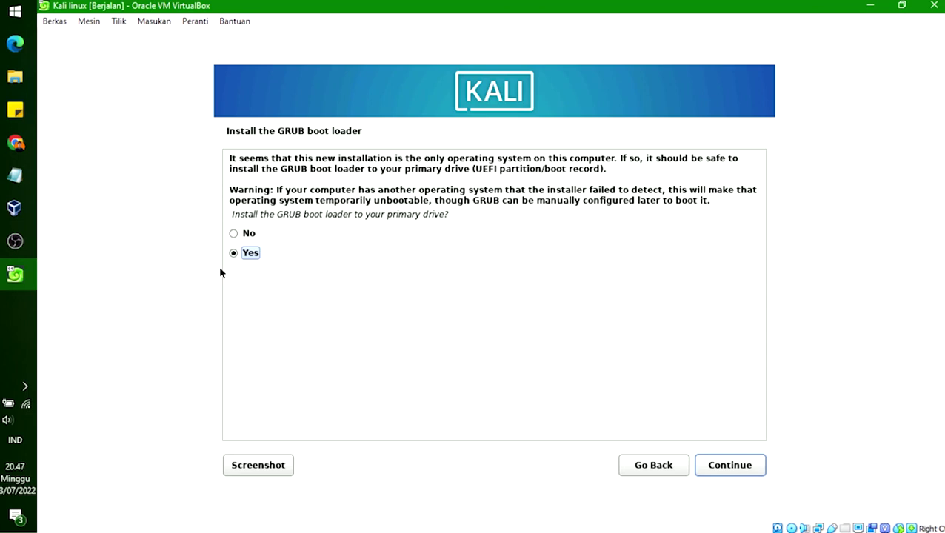
Step: Bring the Kali installation tutorial in Chrome to the front
{"action": "left_click", "coordinate": [22, 143]}
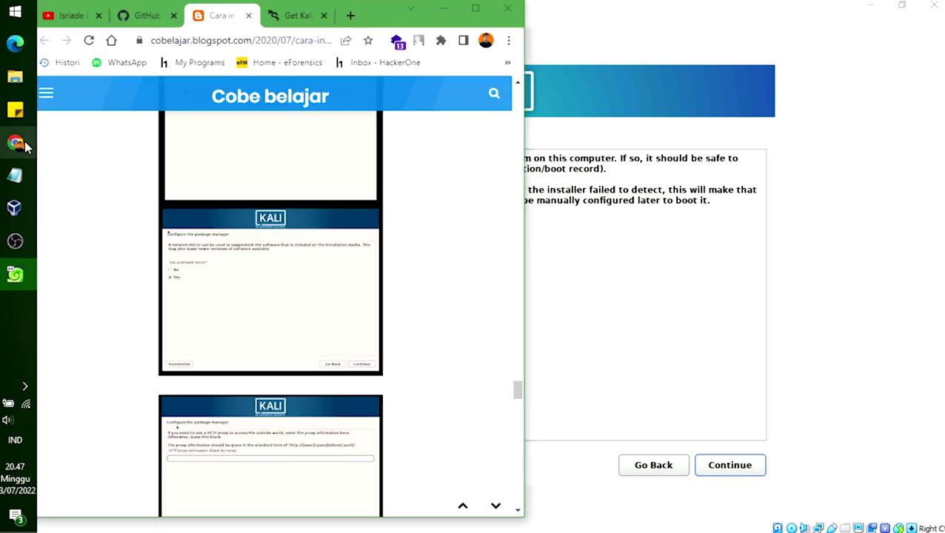
Step: Scroll the tutorial past step 23 and back to the GRUB boot loader screenshots
{"action": "scroll", "coordinate": [282, 308], "scroll_direction": "down", "scroll_amount": 2}
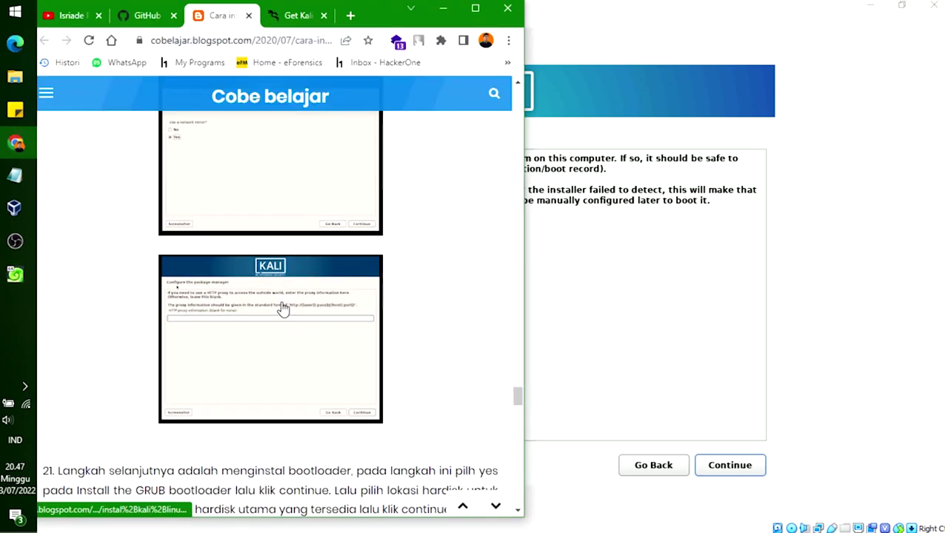
{"action": "scroll", "coordinate": [282, 308], "scroll_direction": "up", "scroll_amount": 1}
{"action": "scroll", "coordinate": [282, 308], "scroll_direction": "down", "scroll_amount": 9}
{"action": "scroll", "coordinate": [282, 308], "scroll_direction": "up", "scroll_amount": 3}
{"action": "scroll", "coordinate": [282, 308], "scroll_direction": "down", "scroll_amount": 1}
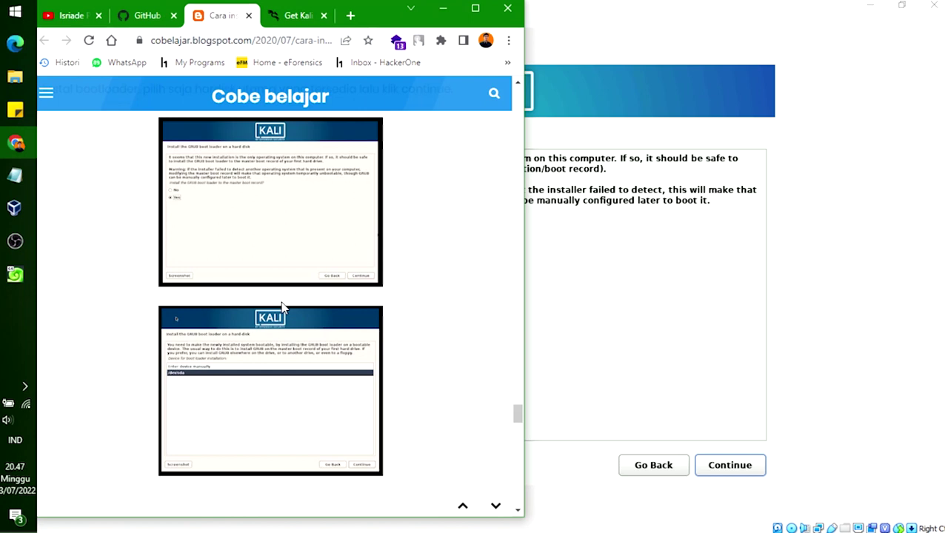
{"action": "scroll", "coordinate": [282, 308], "scroll_direction": "down", "scroll_amount": 10}
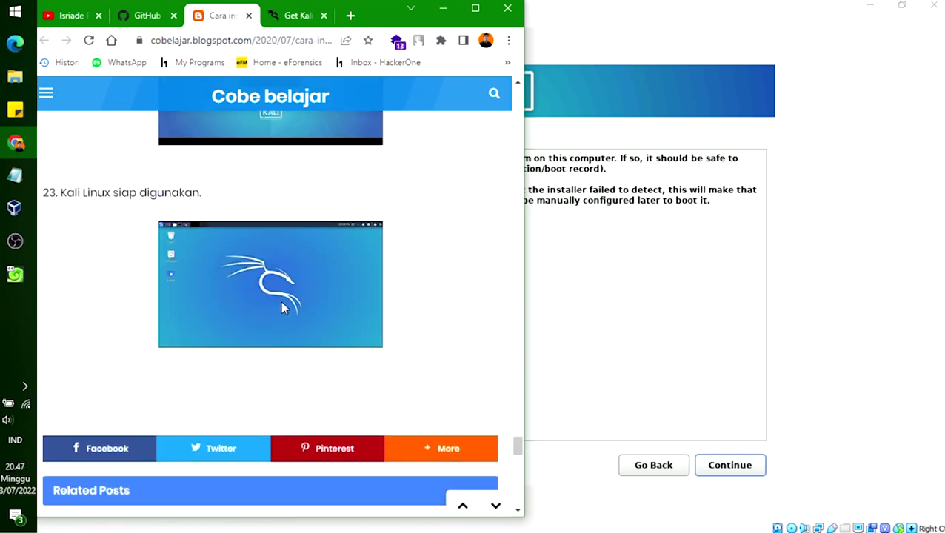
{"action": "scroll", "coordinate": [282, 308], "scroll_direction": "up", "scroll_amount": 9}
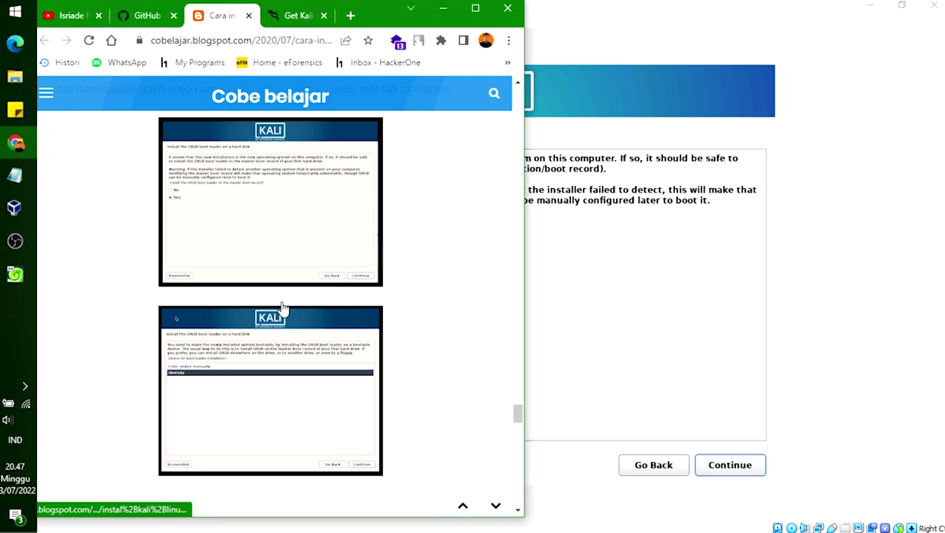
Step: Answer Yes to installing GRUB on the primary drive and select /dev/sda, checking the tutorial
{"action": "left_click", "coordinate": [628, 226]}
{"action": "key", "text": "Up"}
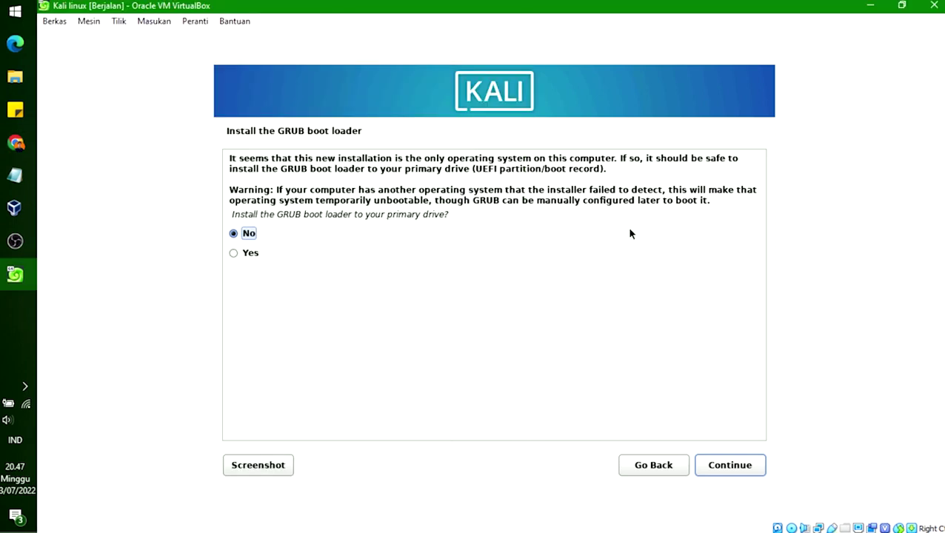
{"action": "left_click", "coordinate": [248, 256]}
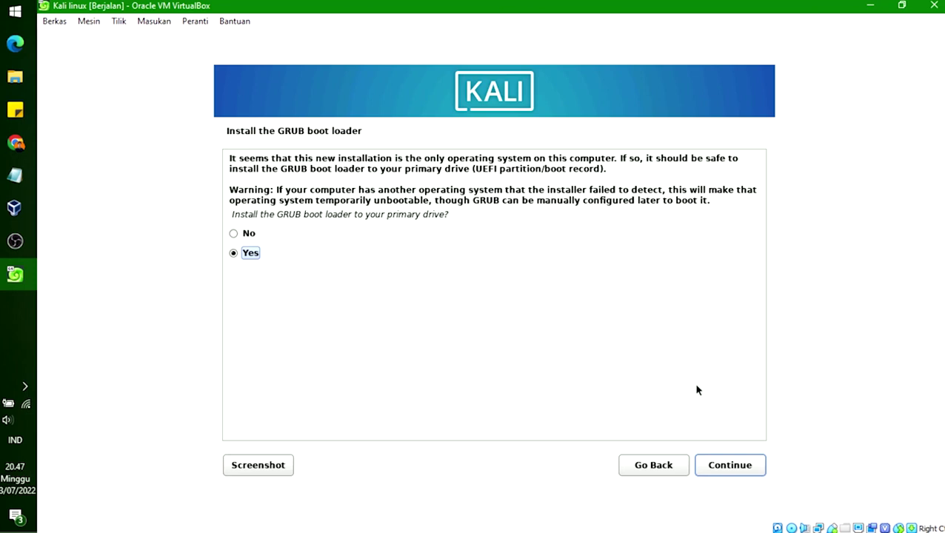
{"action": "left_click", "coordinate": [738, 474]}
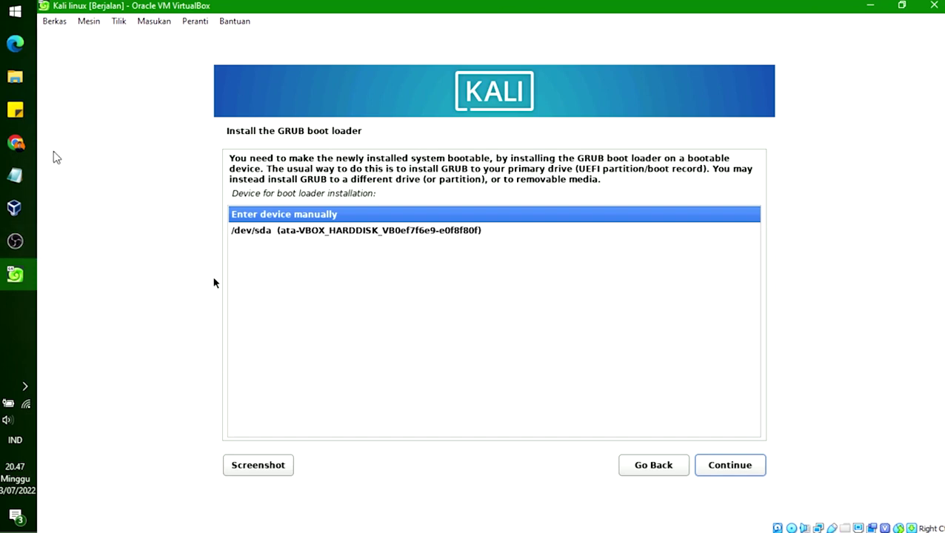
{"action": "left_click", "coordinate": [24, 148]}
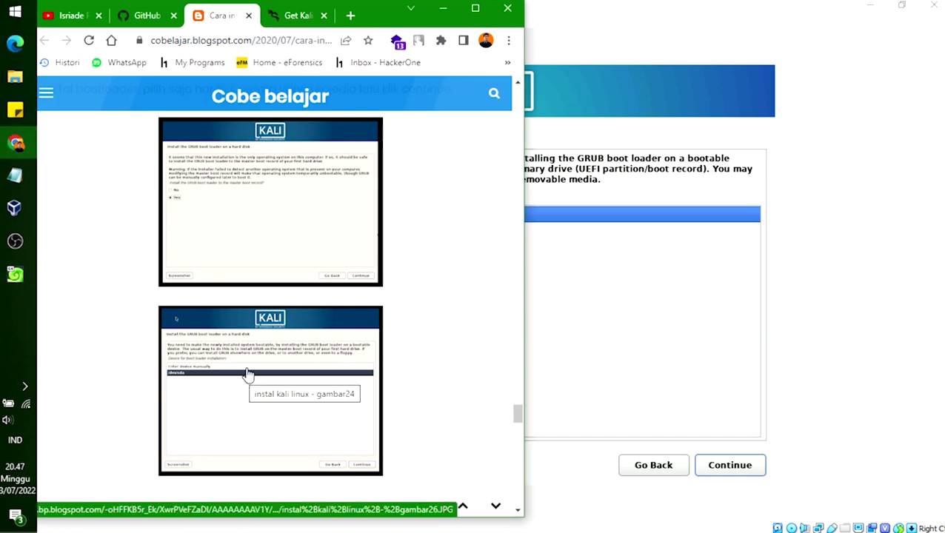
{"action": "left_click", "coordinate": [818, 252]}
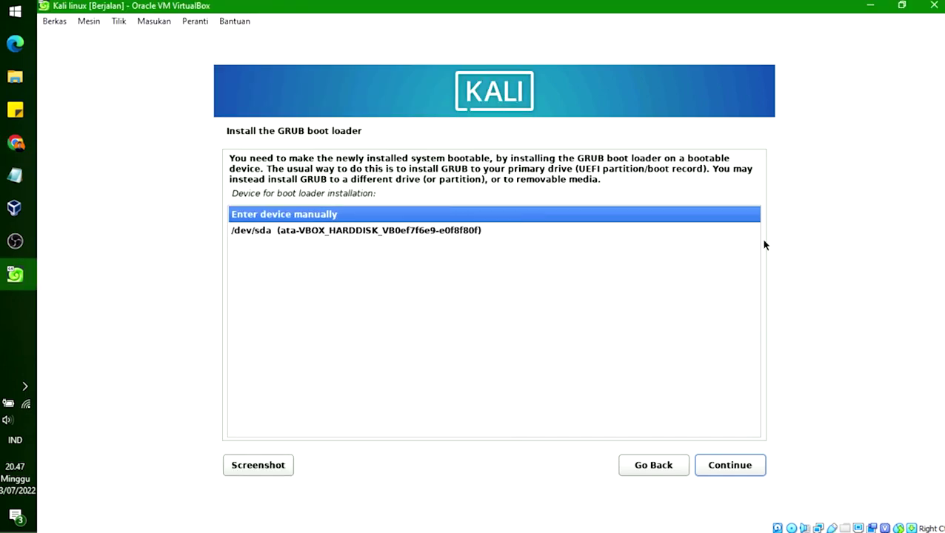
{"action": "left_click", "coordinate": [338, 232]}
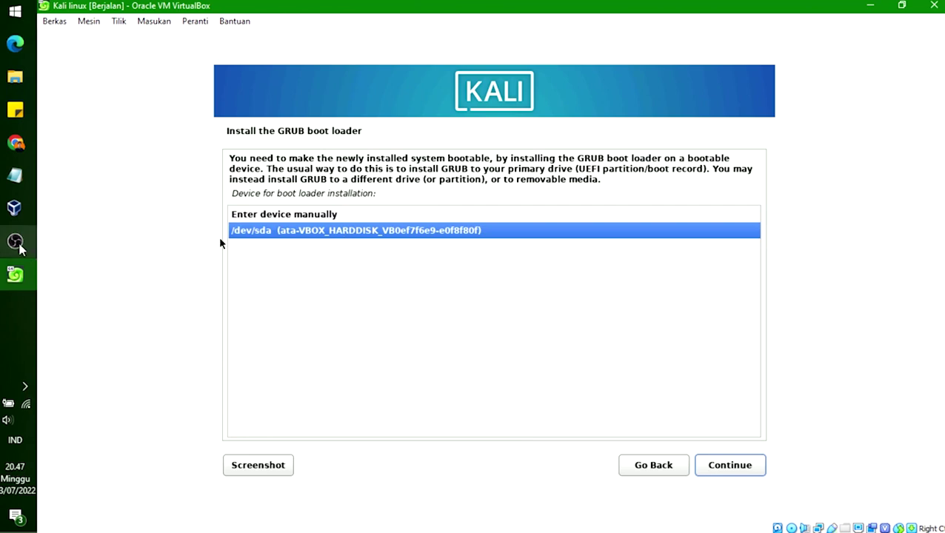
{"action": "left_click", "coordinate": [16, 142]}
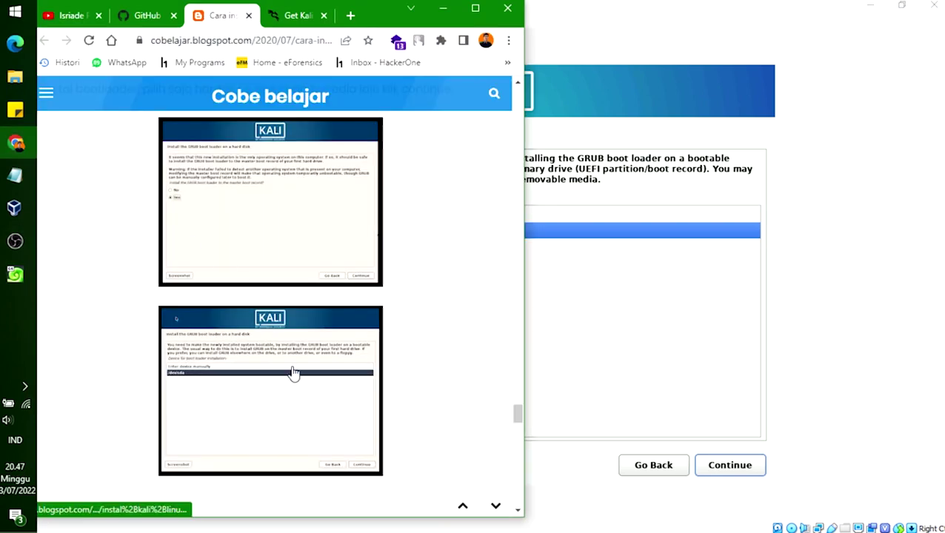
{"action": "left_click", "coordinate": [863, 281]}
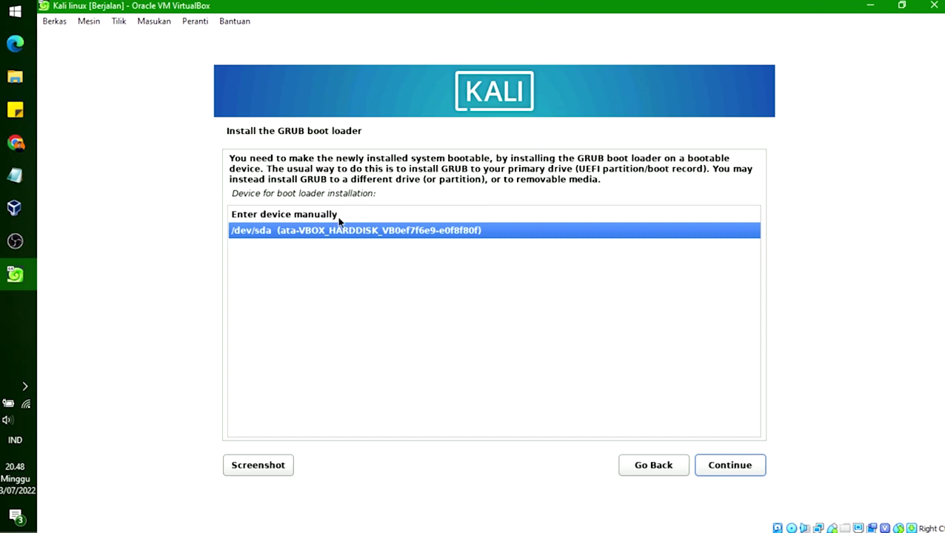
Step: Confirm /dev/sda as the GRUB device and let the installation finish
{"action": "left_click", "coordinate": [732, 465]}
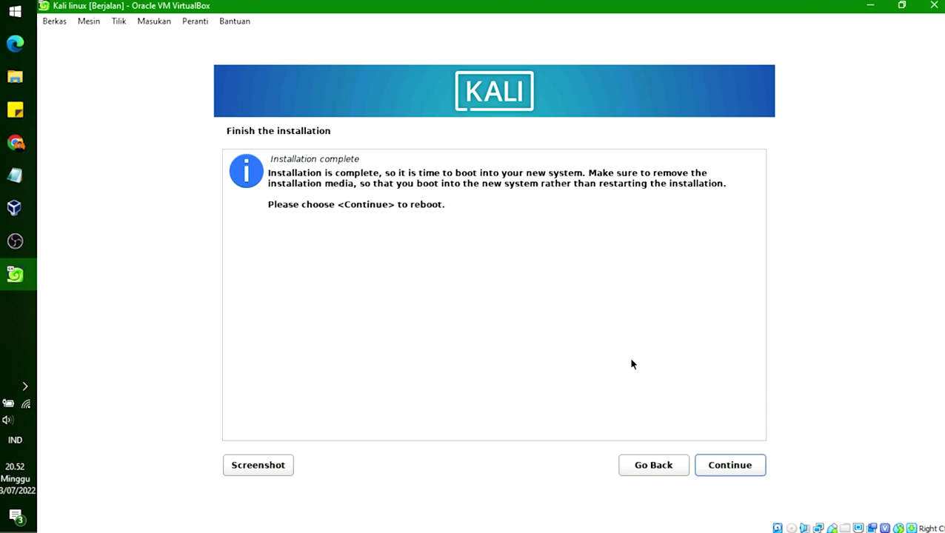
Step: Reboot after installation and boot Kali GNU/Linux immediately from the GRUB menu
{"action": "left_click", "coordinate": [748, 468]}
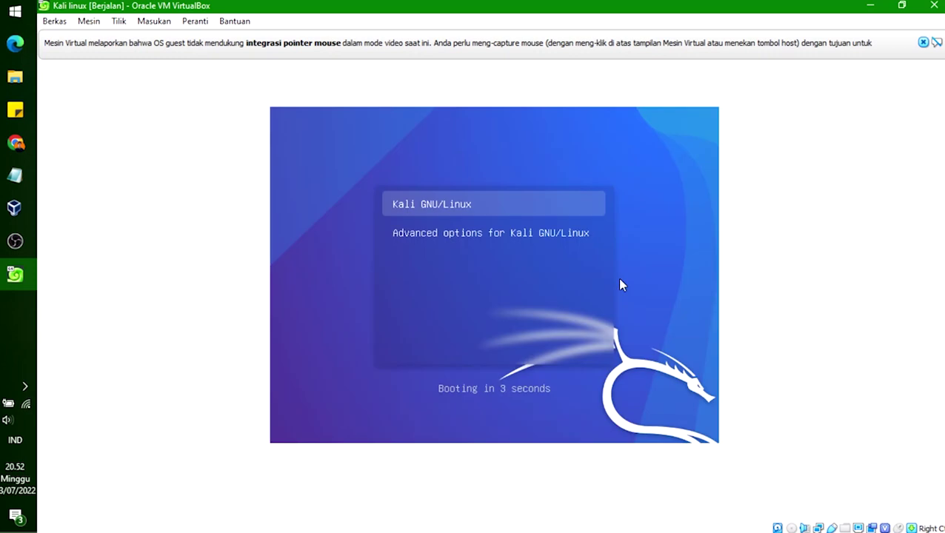
{"action": "key", "text": "Return"}
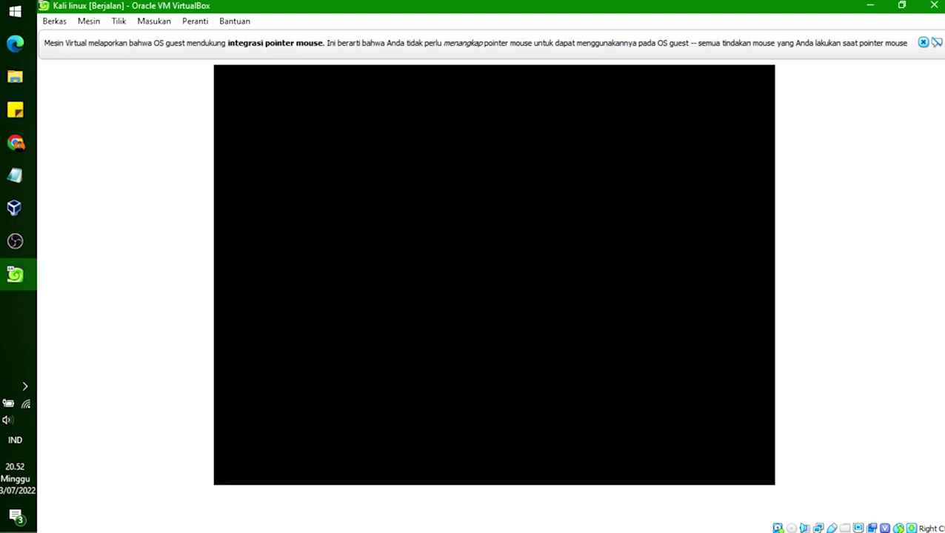
Step: Enter a user name on the login screen, then return and select it
{"action": "left_click", "coordinate": [506, 238]}
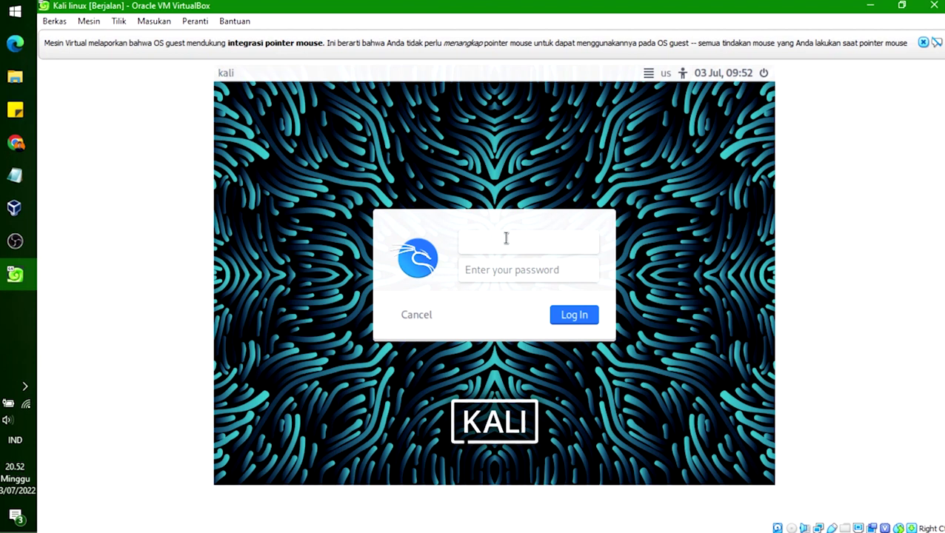
{"action": "type", "text": "kali"}
{"action": "key", "text": "Return"}
{"action": "left_click", "coordinate": [500, 247]}
{"action": "left_click_drag", "start_coordinate": [479, 241], "coordinate": [448, 239]}
{"action": "left_click", "coordinate": [511, 241]}
{"action": "left_click_drag", "start_coordinate": [528, 240], "coordinate": [449, 241]}
{"action": "left_click", "coordinate": [510, 241]}
{"action": "left_click_drag", "start_coordinate": [519, 242], "coordinate": [443, 242]}
Step: Re-enter the password and attempt to log in, which fails
{"action": "left_click", "coordinate": [506, 274]}
{"action": "key", "text": "BackSpace"}
{"action": "key", "text": "BackSpace"}
{"action": "key", "text": "BackSpace"}
{"action": "key", "text": "BackSpace"}
{"action": "type", "text": "k"}
{"action": "left_click", "coordinate": [565, 321]}
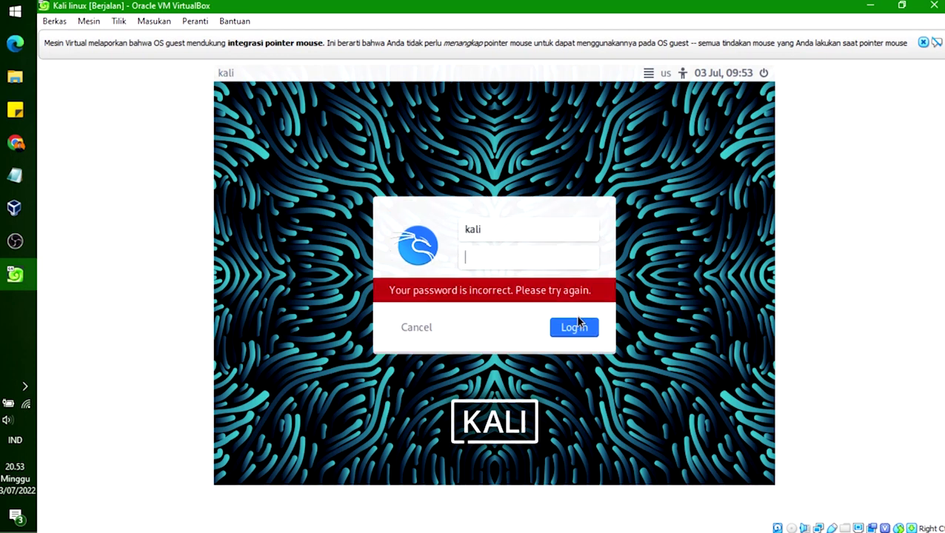
{"action": "type", "text": "kali"}
{"action": "key", "text": "Return"}
Step: Dismiss the mouse integration notice, replace the wrong user name, and log in with the password
{"action": "left_click", "coordinate": [924, 43]}
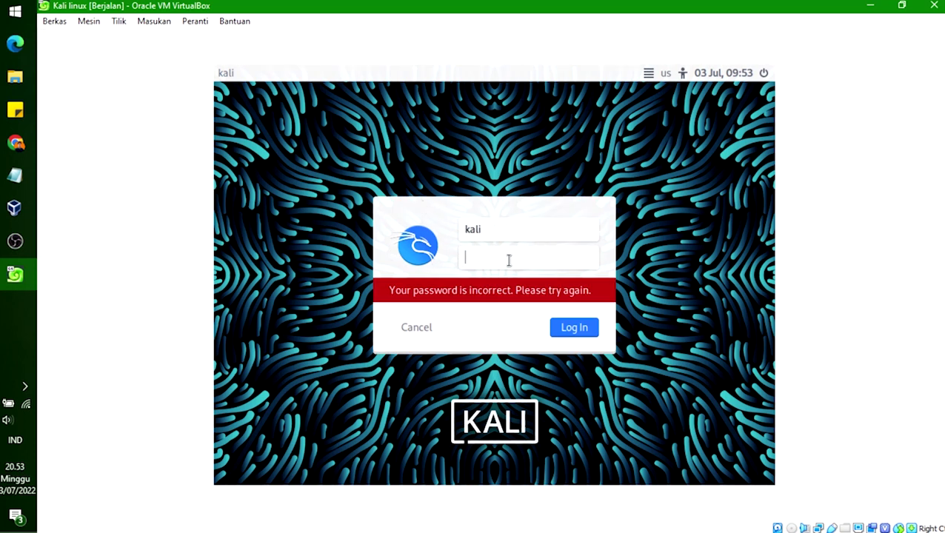
{"action": "left_click_drag", "start_coordinate": [510, 232], "coordinate": [462, 232]}
{"action": "key", "text": "BackSpace"}
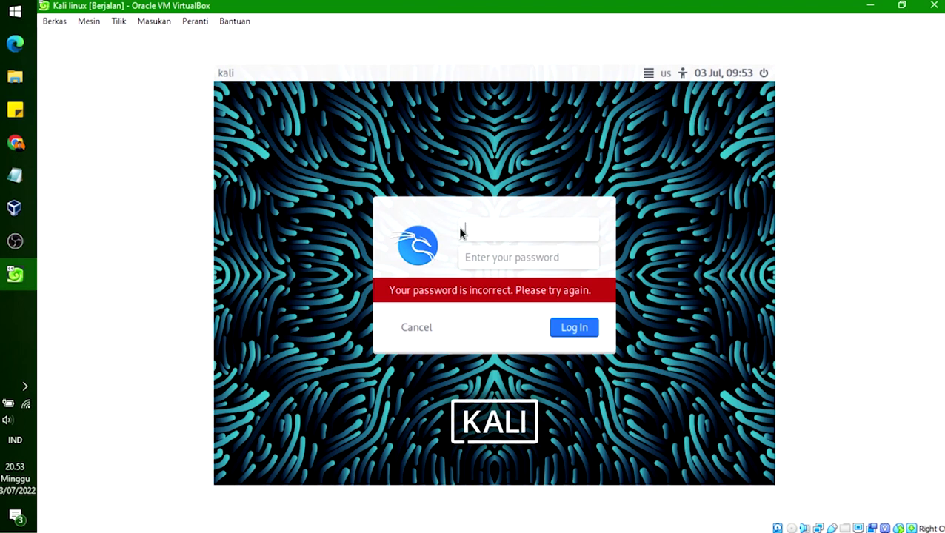
{"action": "type", "text": "zeroday"}
{"action": "key", "text": "Tab"}
{"action": "type", "text": "kali"}
{"action": "key", "text": "Return"}
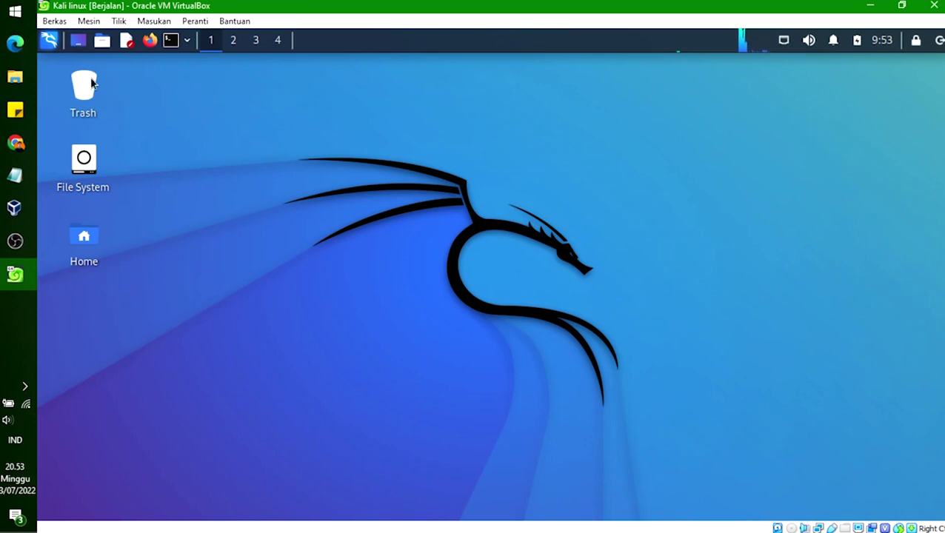
Step: Open a Kali terminal, then view the Get Kali download page in a maximized Chrome window
{"action": "left_click", "coordinate": [170, 41]}
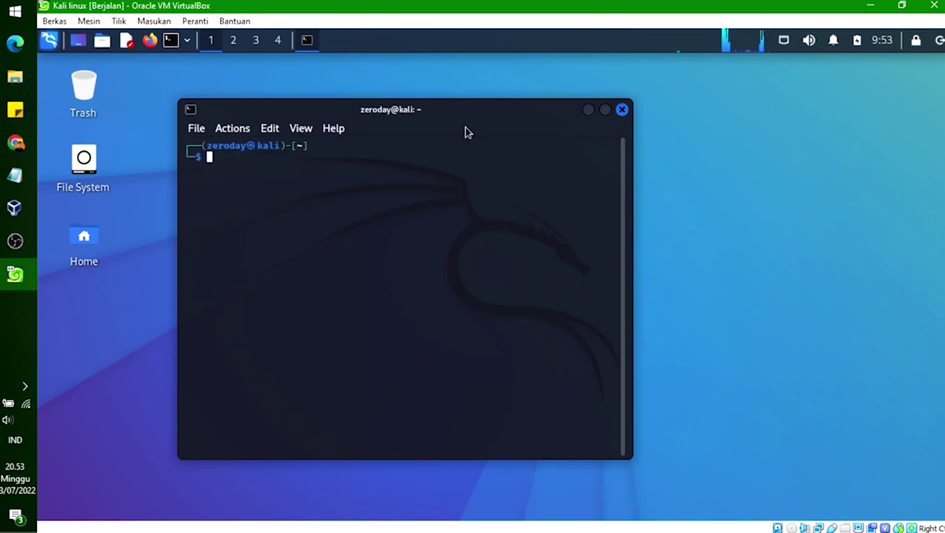
{"action": "left_click", "coordinate": [15, 142]}
{"action": "left_click", "coordinate": [300, 17]}
{"action": "scroll", "coordinate": [331, 273], "scroll_direction": "down", "scroll_amount": 3}
{"action": "left_click", "coordinate": [476, 8]}
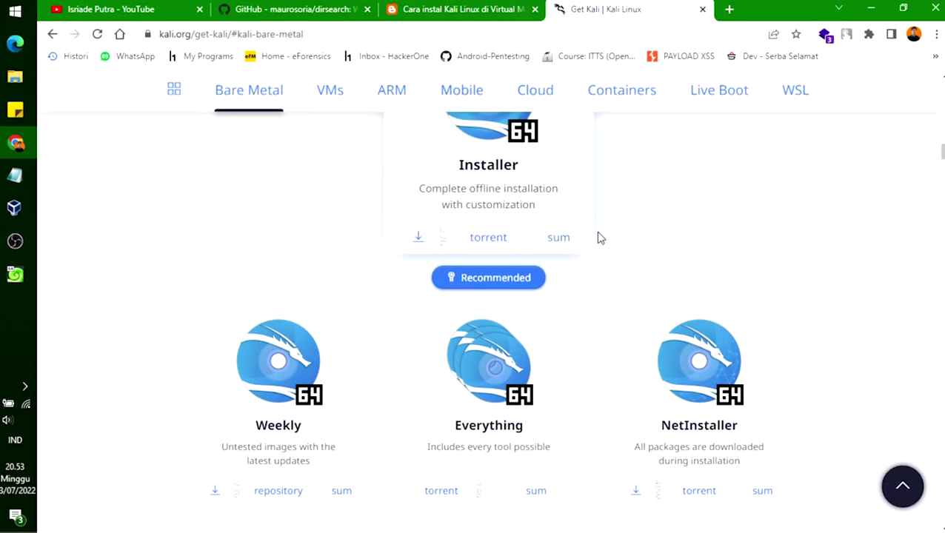
{"action": "scroll", "coordinate": [609, 223], "scroll_direction": "up", "scroll_amount": 3}
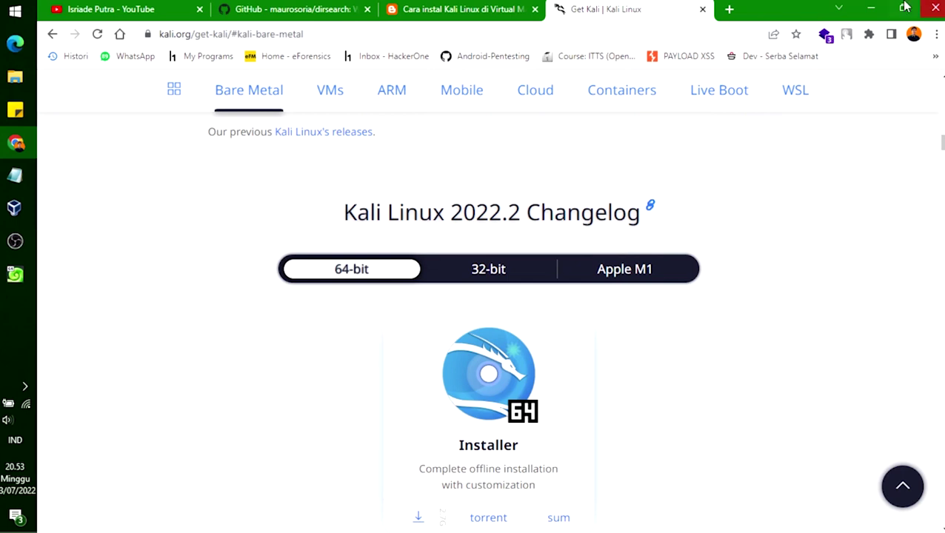
Step: Back in the Kali VM, list the home folder contents with ls
{"action": "left_click", "coordinate": [872, 8]}
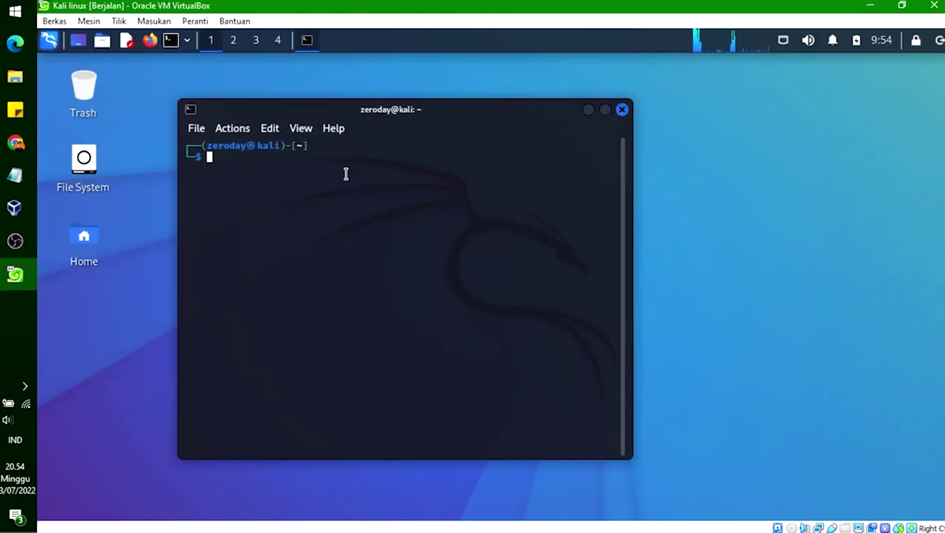
{"action": "type", "text": "ls"}
{"action": "key", "text": "Return"}
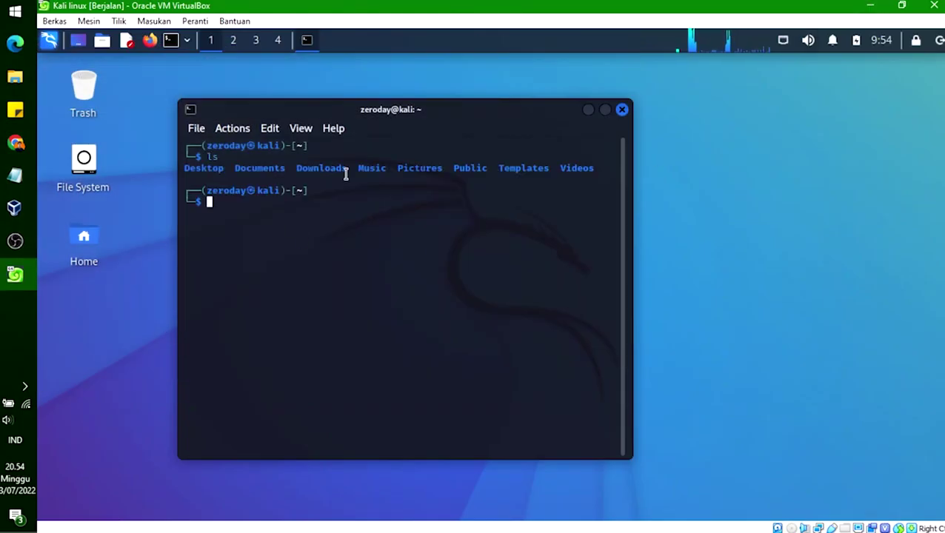
Step: Clear the terminal, minimize it, and open a second terminal window
{"action": "type", "text": "clear"}
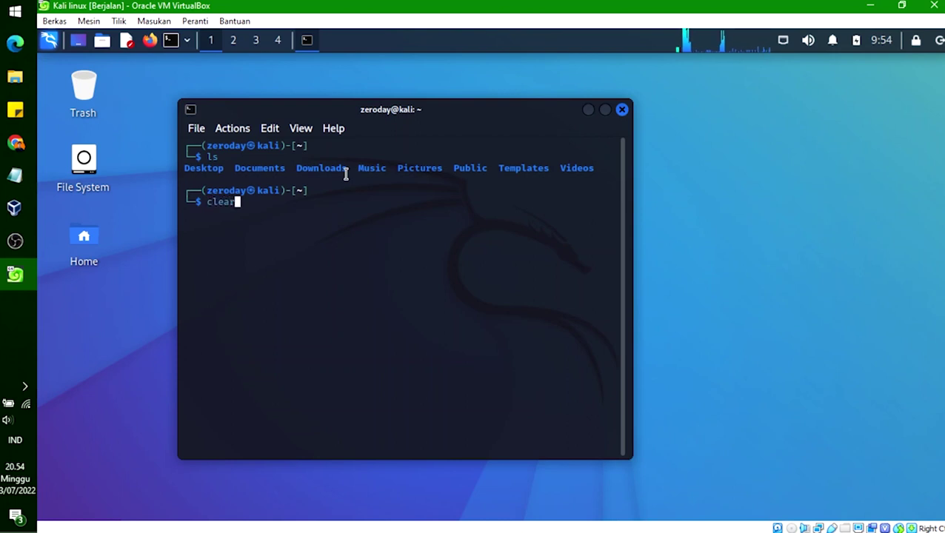
{"action": "key", "text": "Return"}
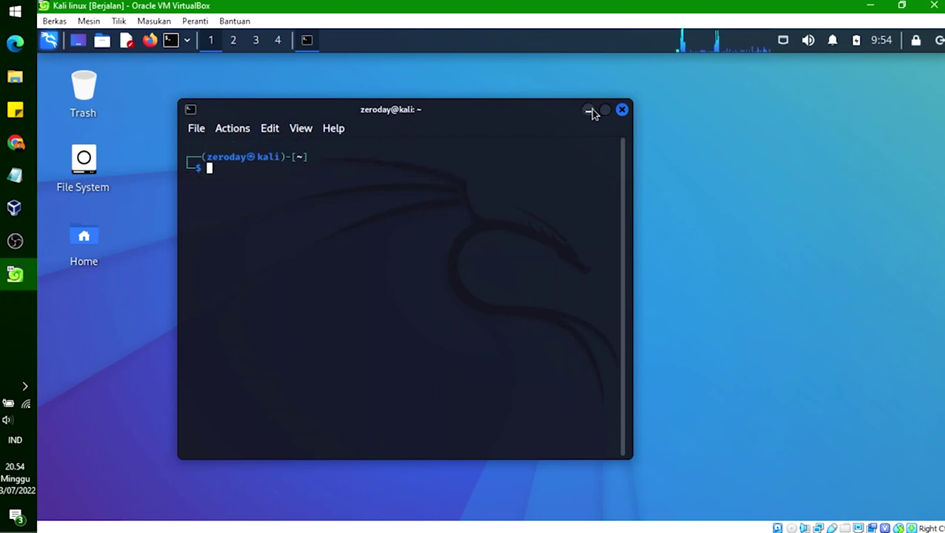
{"action": "left_click", "coordinate": [588, 111]}
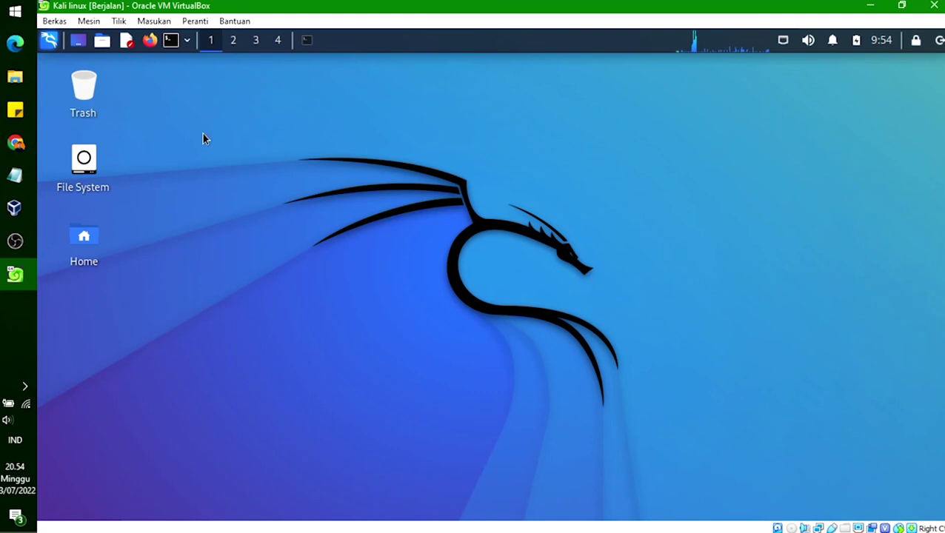
{"action": "left_click", "coordinate": [177, 43]}
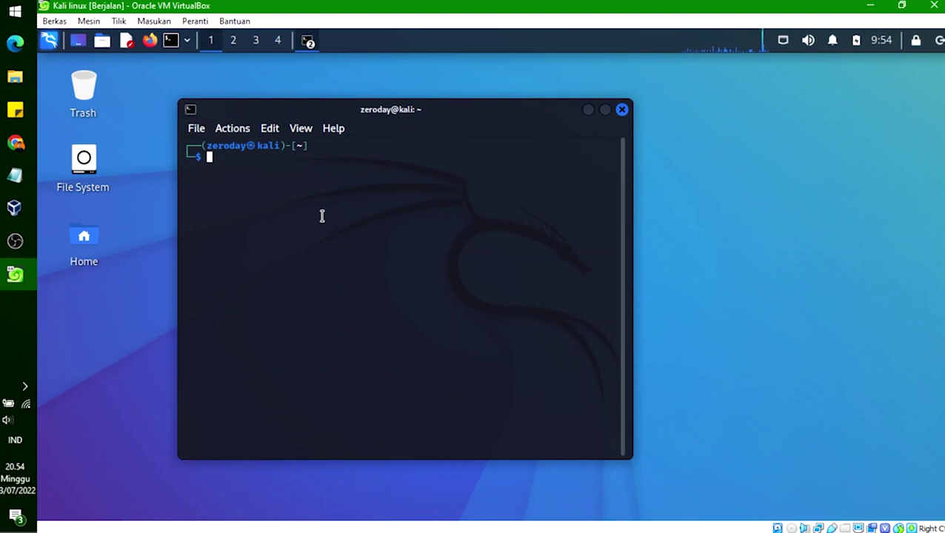
Step: Run 'sudo apt update' after correcting the mistyped command, and confirm with the sudo password
{"action": "type", "text": "sudo apt get update"}
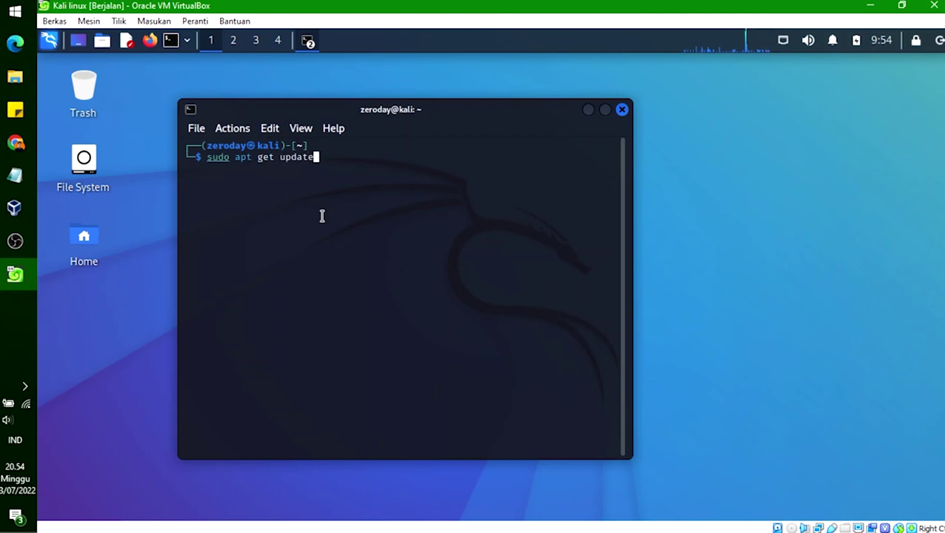
{"action": "key", "text": "BackSpace"}
{"action": "key", "text": "BackSpace"}
{"action": "key", "text": "BackSpace"}
{"action": "key", "text": "BackSpace"}
{"action": "key", "text": "BackSpace"}
{"action": "key", "text": "BackSpace"}
{"action": "key", "text": "BackSpace"}
{"action": "key", "text": "BackSpace"}
{"action": "key", "text": "BackSpace"}
{"action": "key", "text": "BackSpace"}
{"action": "key", "text": "BackSpace"}
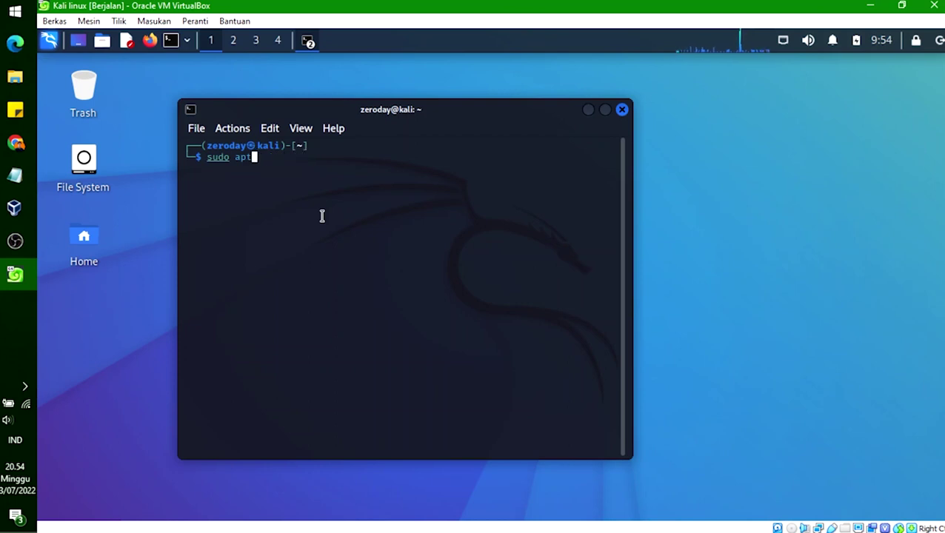
{"action": "type", "text": "update"}
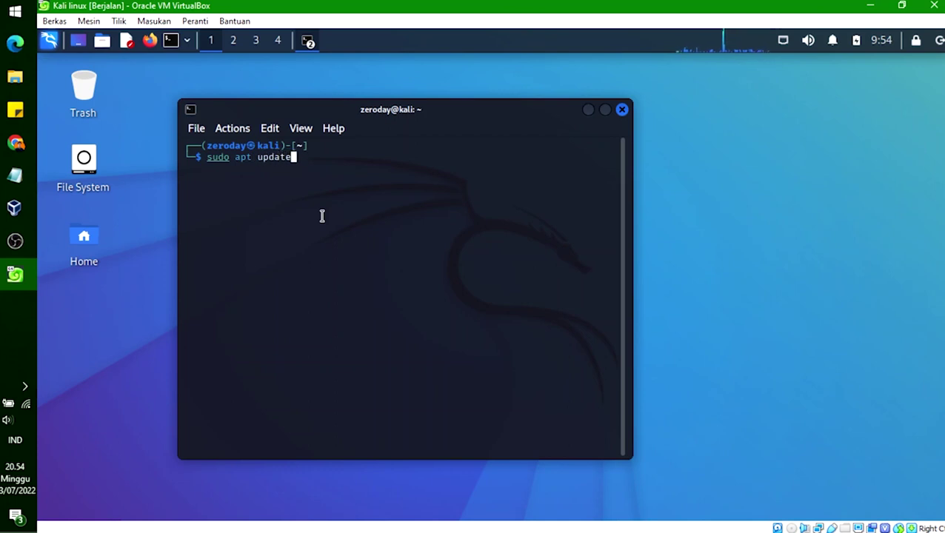
{"action": "key", "text": "Return"}
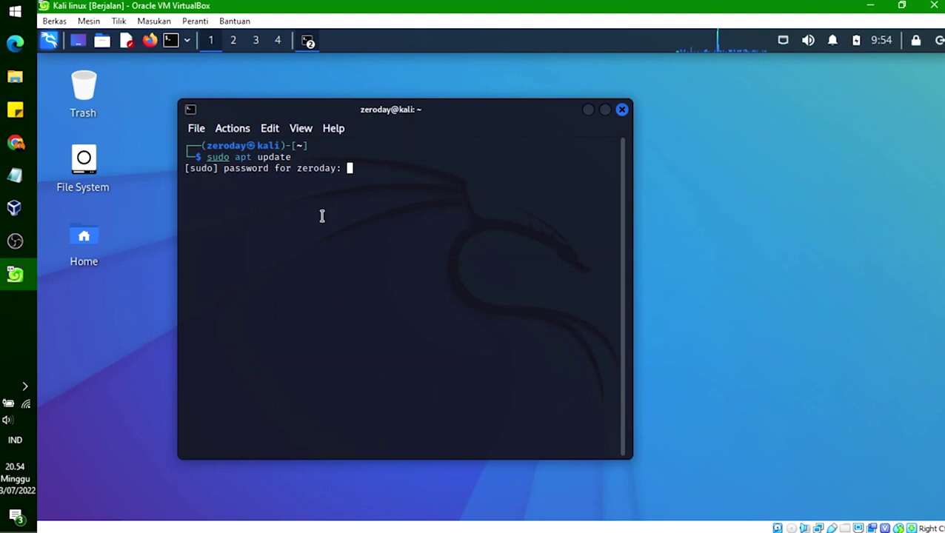
{"action": "key", "text": "Return"}
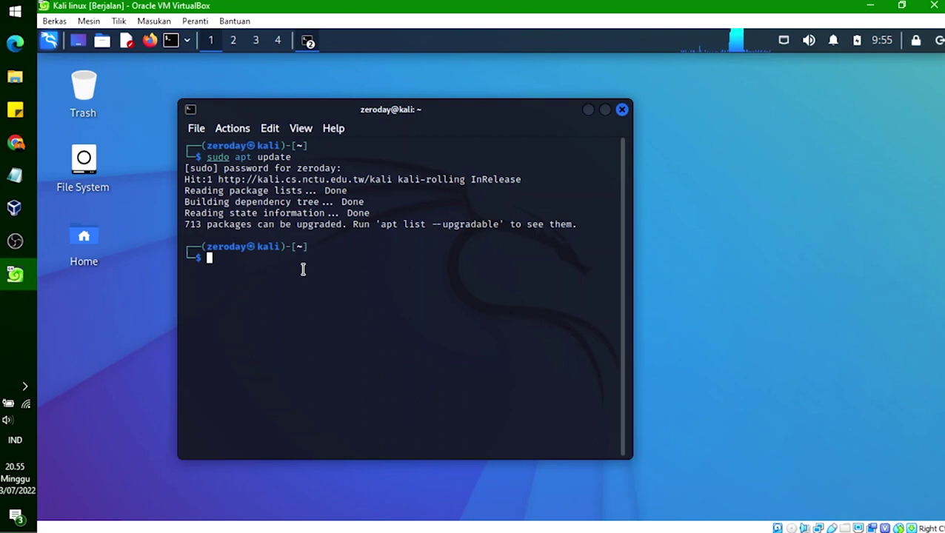
Step: Run 'sudo apt upgrade', review the output reporting insufficient disk space, and close the terminal
{"action": "type", "text": "sudo apt"}
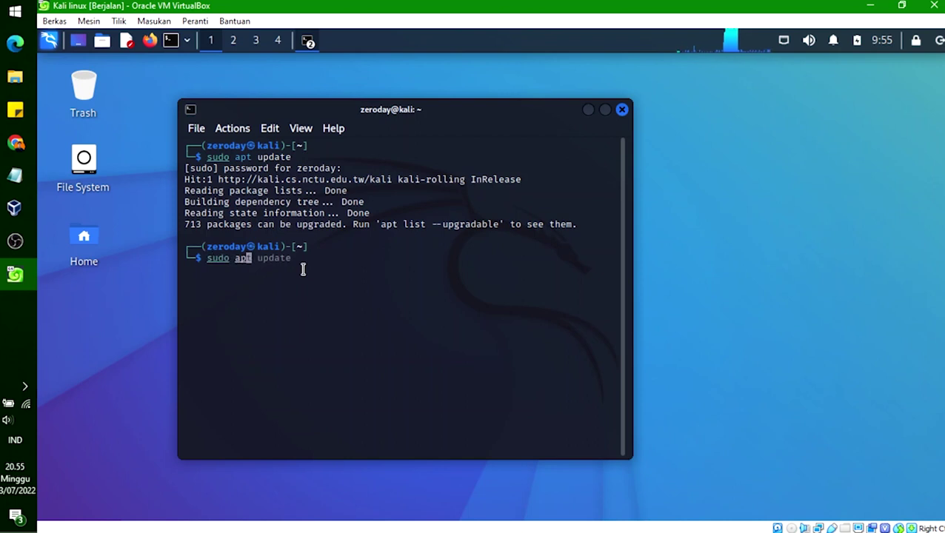
{"action": "type", "text": " up"}
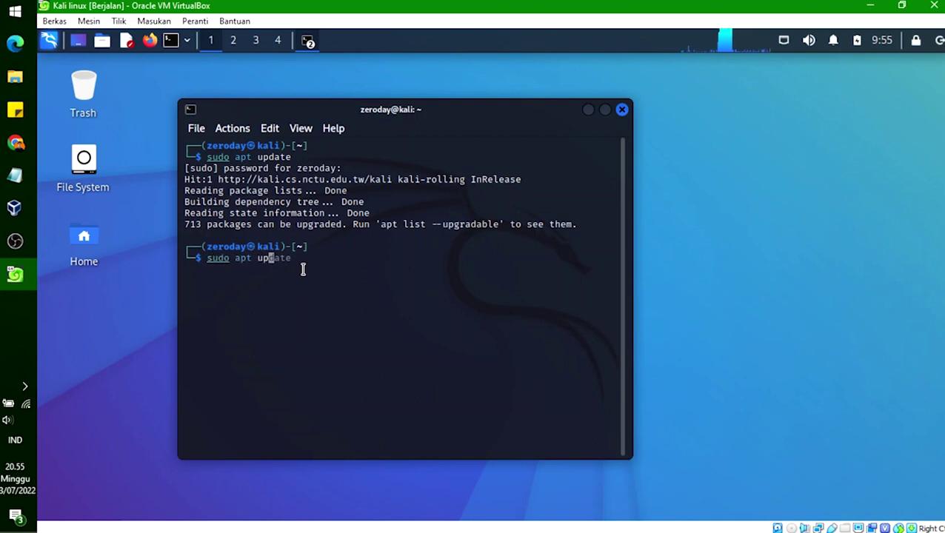
{"action": "type", "text": "grade"}
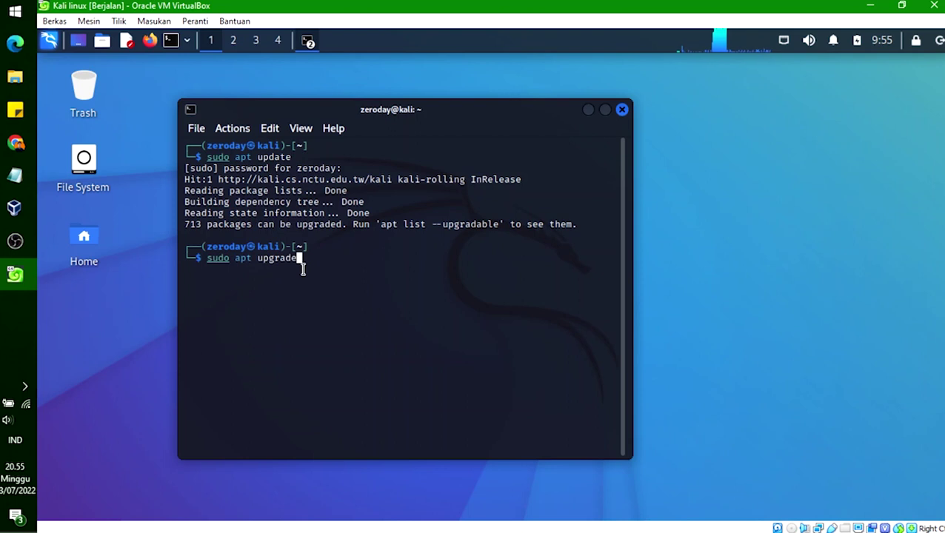
{"action": "key", "text": "Return"}
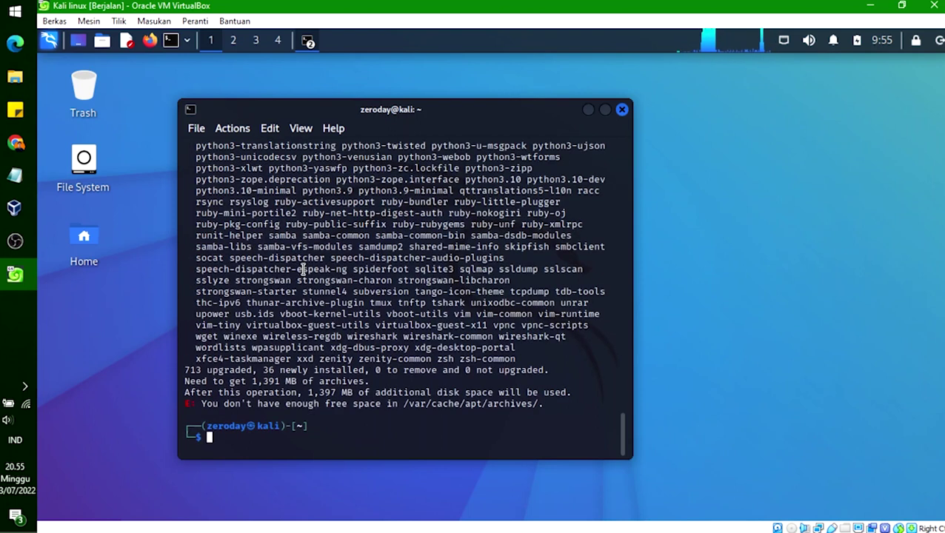
{"action": "scroll", "coordinate": [302, 269], "scroll_direction": "up", "scroll_amount": 12}
{"action": "scroll", "coordinate": [342, 242], "scroll_direction": "up", "scroll_amount": 15}
{"action": "scroll", "coordinate": [345, 249], "scroll_direction": "up", "scroll_amount": 12}
{"action": "scroll", "coordinate": [346, 252], "scroll_direction": "down", "scroll_amount": 20}
{"action": "scroll", "coordinate": [349, 255], "scroll_direction": "down", "scroll_amount": 15}
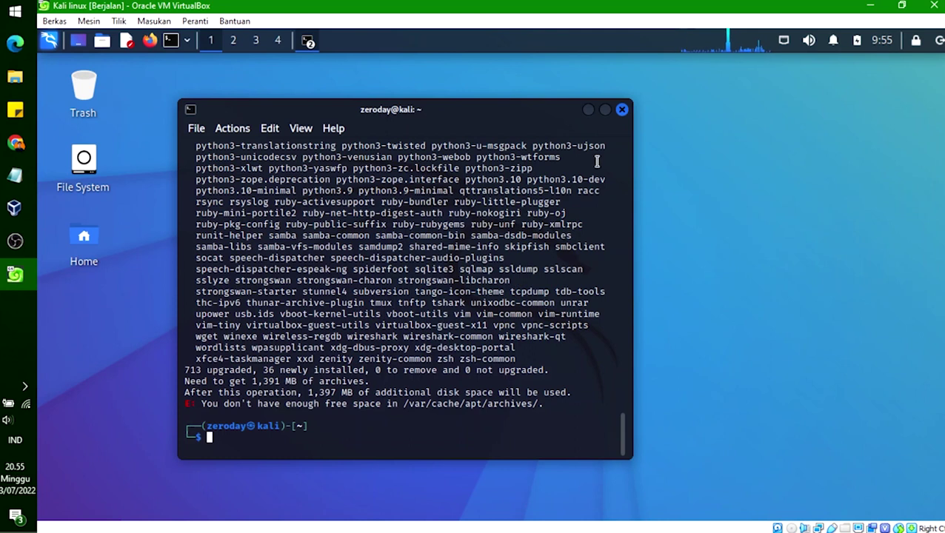
{"action": "left_click", "coordinate": [622, 110]}
Step: Launch Firefox in Kali and search 'udate kali linux di terminal' from the homepage search box
{"action": "left_click", "coordinate": [150, 41]}
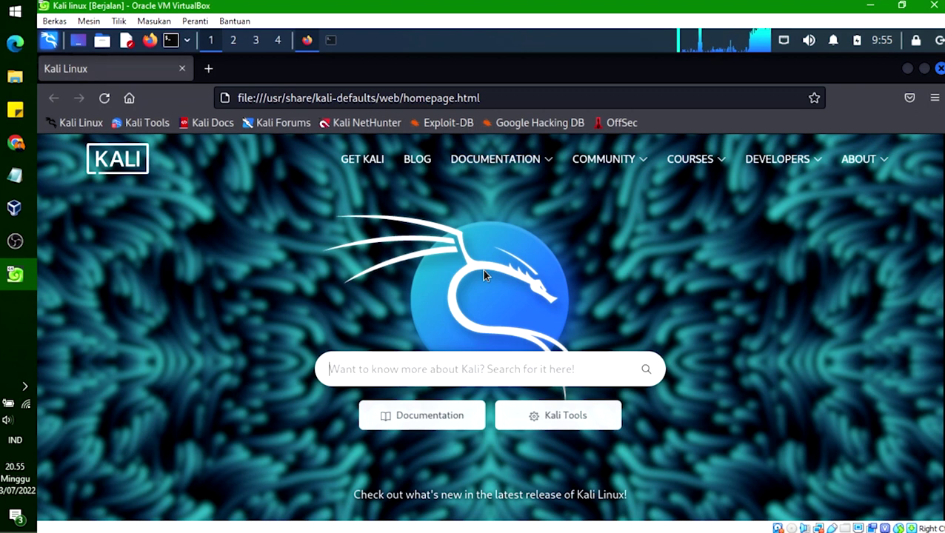
{"action": "type", "text": "udate ka"}
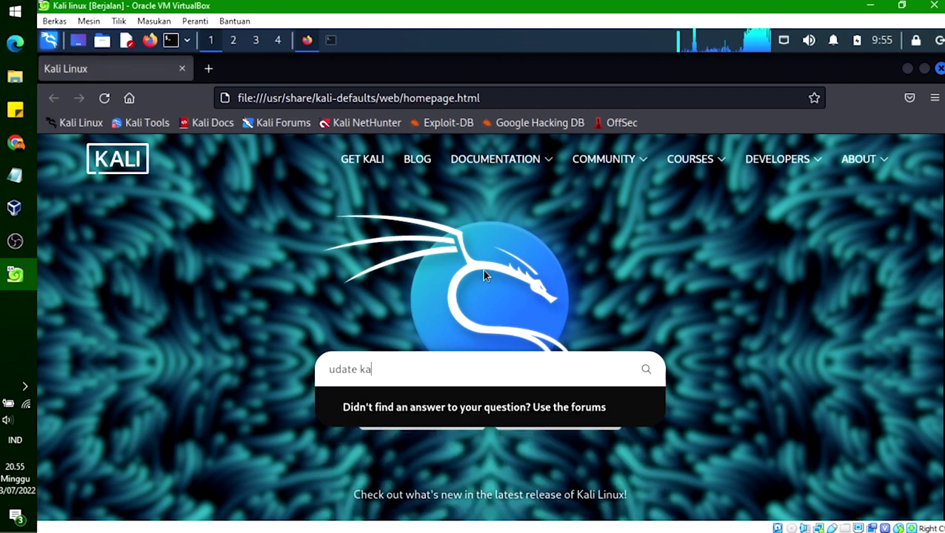
{"action": "type", "text": "li linux "}
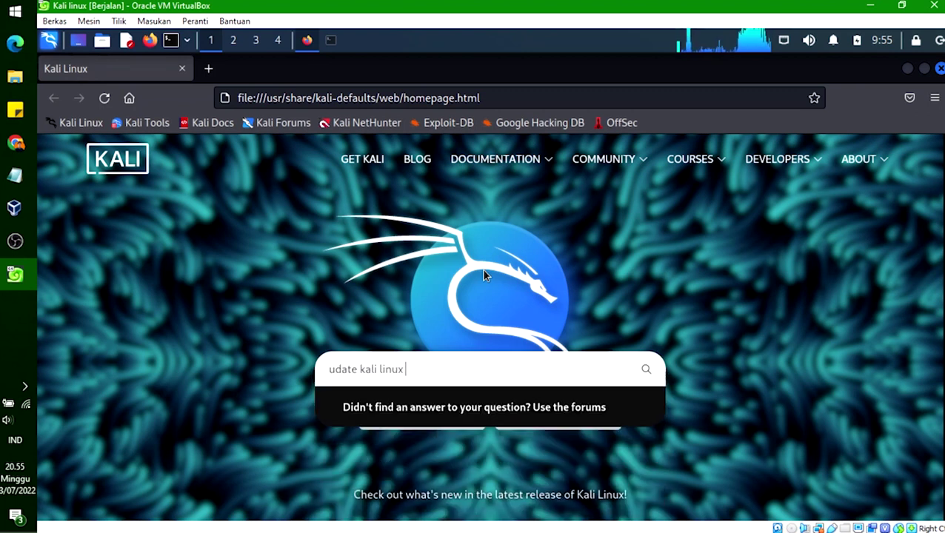
{"action": "type", "text": "di terminal"}
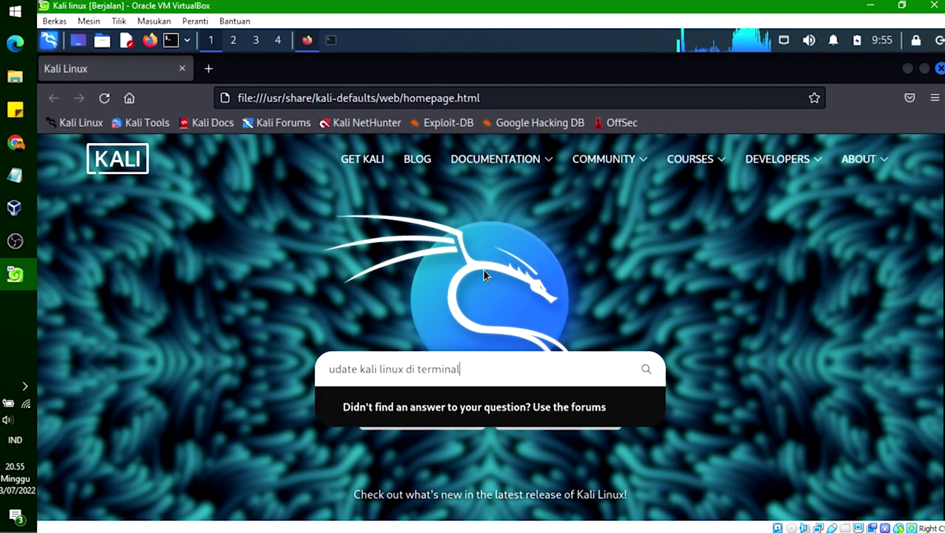
{"action": "left_click", "coordinate": [647, 370]}
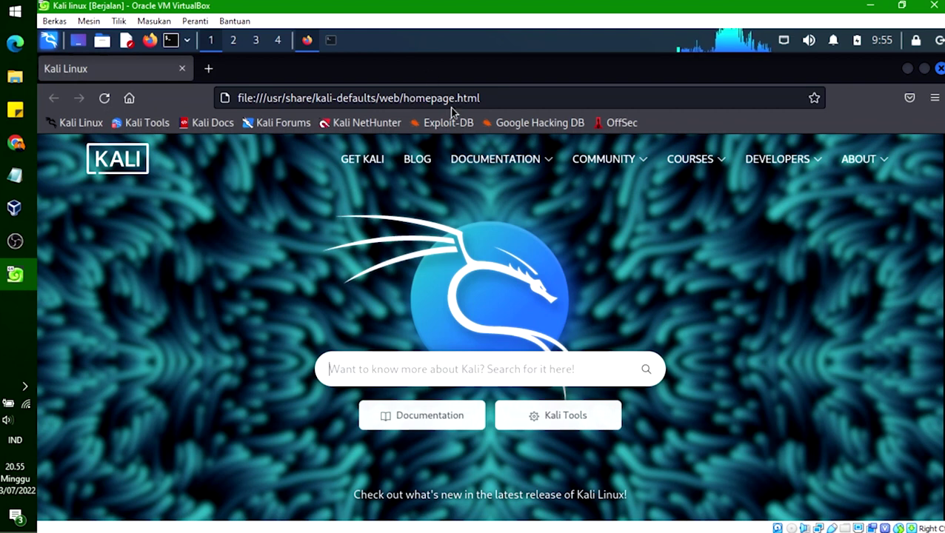
{"action": "left_click", "coordinate": [510, 96]}
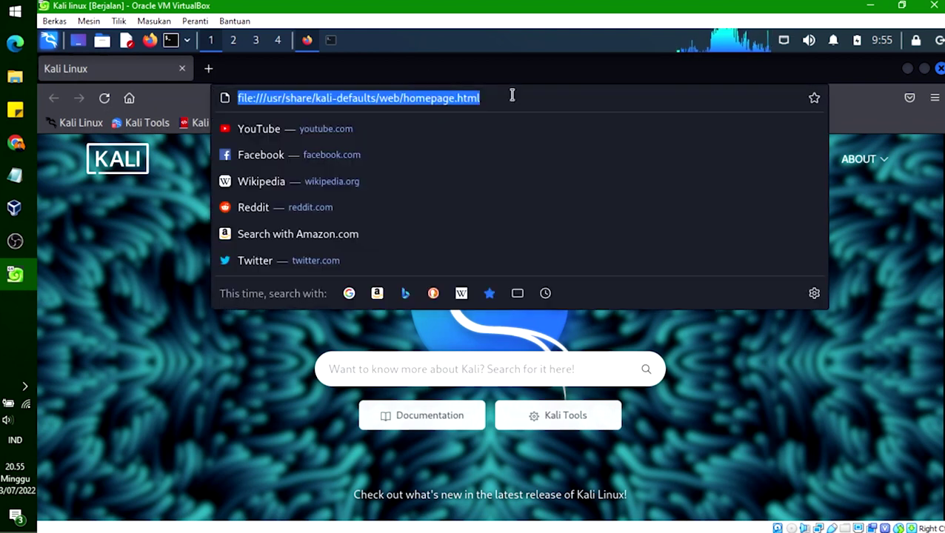
Step: Web-search 'update kali linux di terminal' and open the Updating Kali documentation to its commands
{"action": "key", "text": "BackSpace"}
{"action": "type", "text": "upd"}
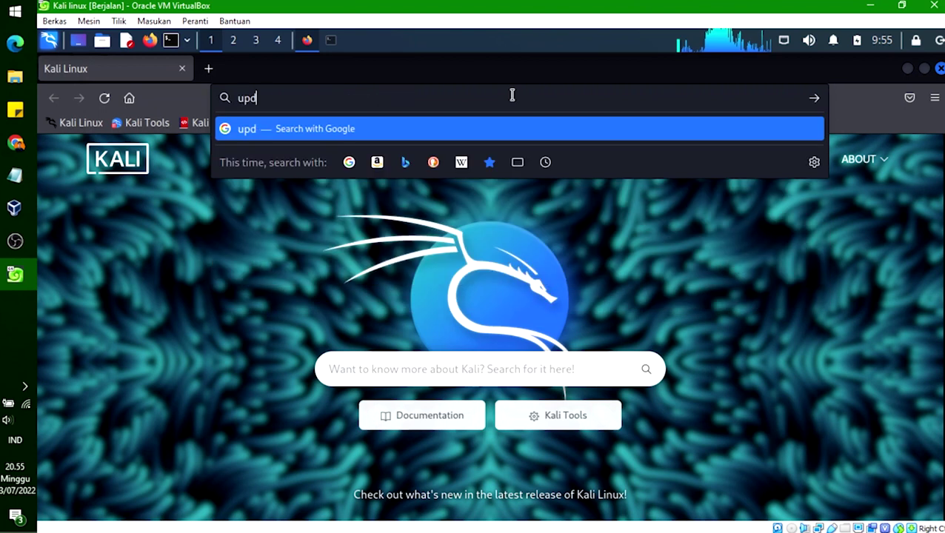
{"action": "type", "text": "ate kali lu"}
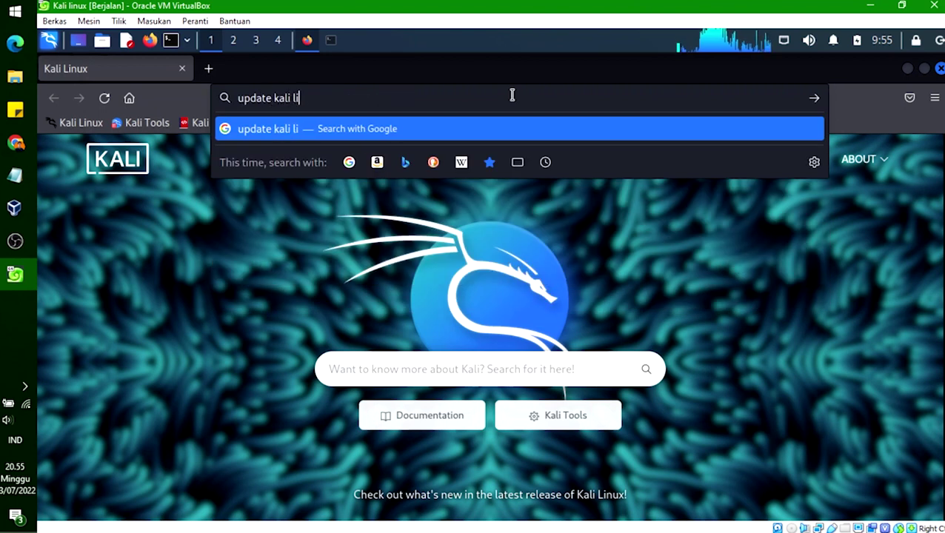
{"action": "key", "text": "BackSpace"}
{"action": "type", "text": "inu"}
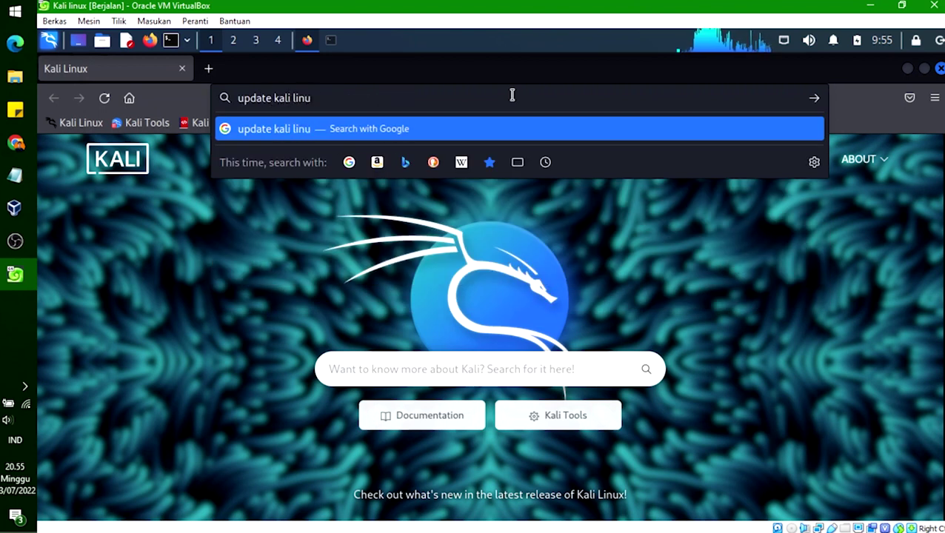
{"action": "type", "text": "x di terminal"}
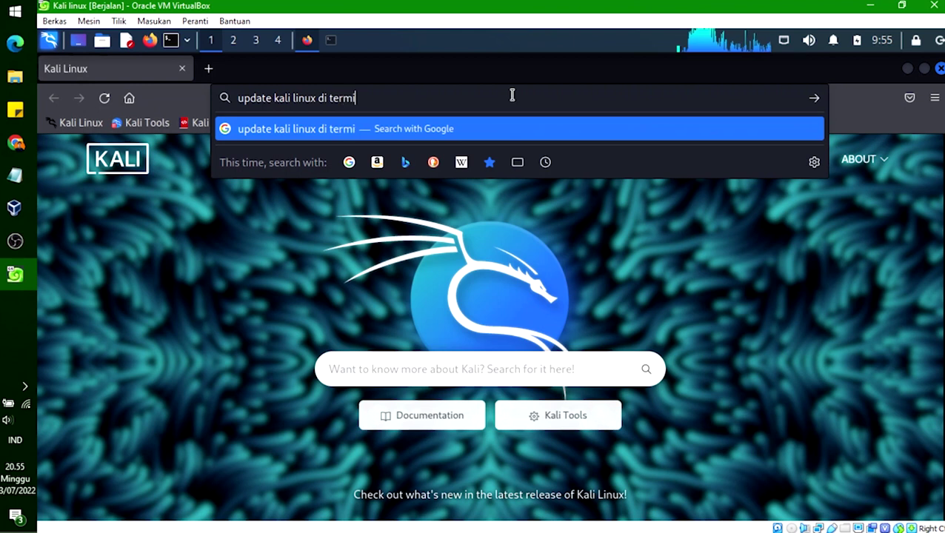
{"action": "key", "text": "Return"}
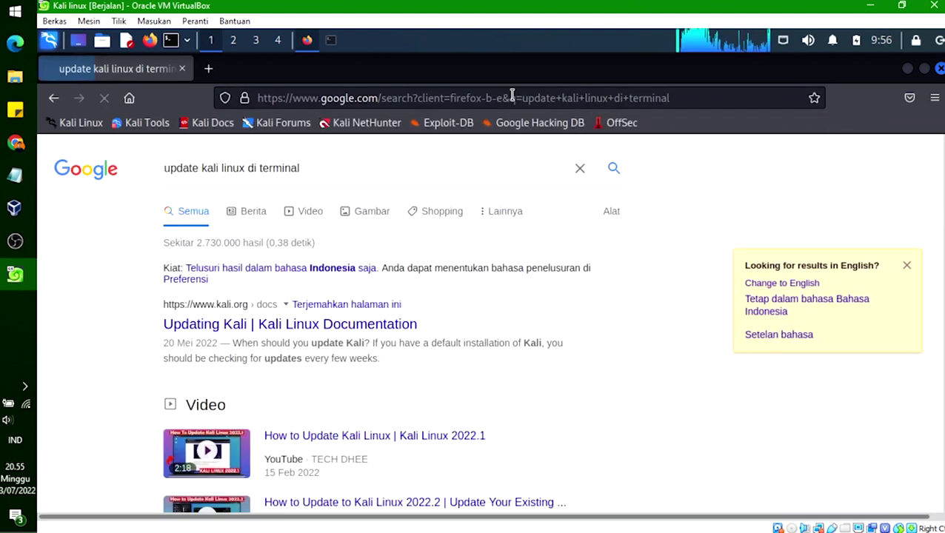
{"action": "left_click", "coordinate": [248, 328]}
{"action": "scroll", "coordinate": [465, 361], "scroll_direction": "down", "scroll_amount": 10}
{"action": "scroll", "coordinate": [466, 360], "scroll_direction": "up", "scroll_amount": 3}
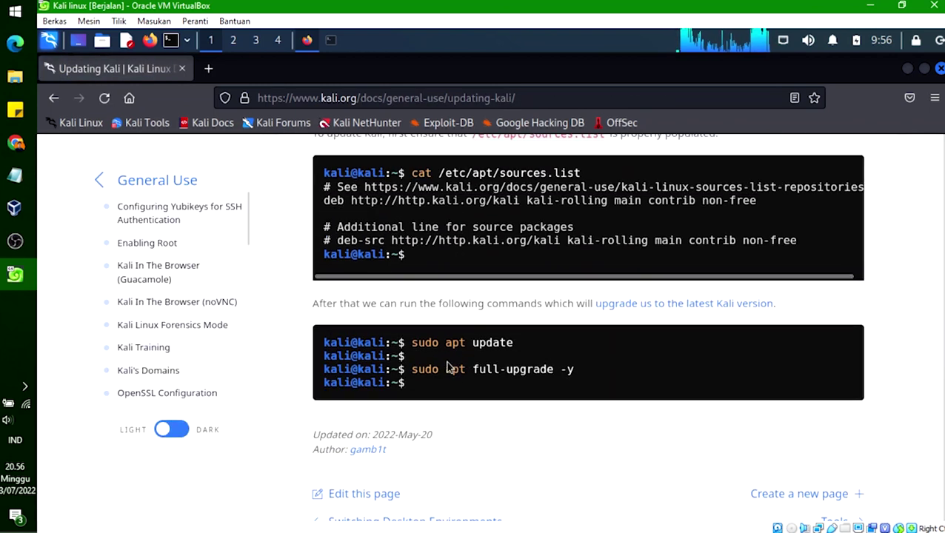
{"action": "scroll", "coordinate": [453, 363], "scroll_direction": "up", "scroll_amount": 3}
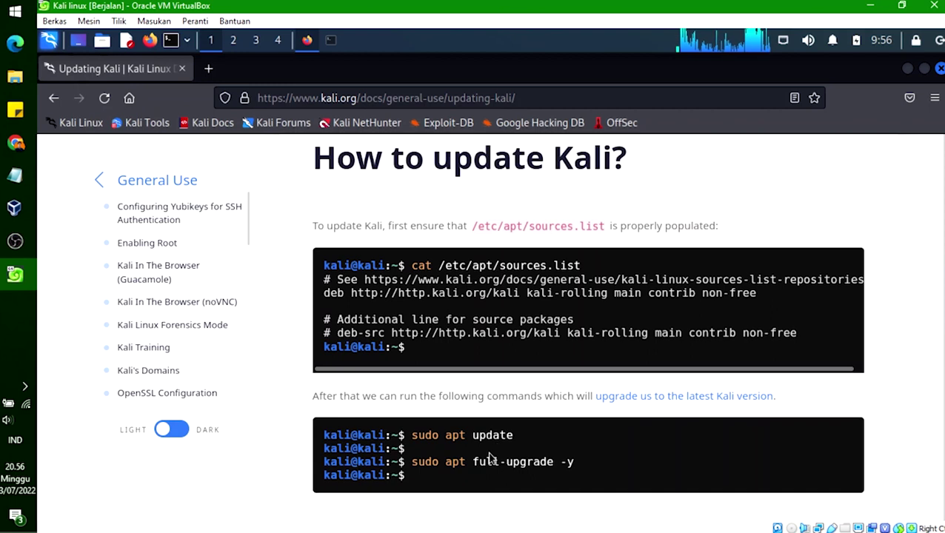
{"action": "scroll", "coordinate": [494, 452], "scroll_direction": "down", "scroll_amount": 3}
{"action": "scroll", "coordinate": [494, 454], "scroll_direction": "up", "scroll_amount": 3}
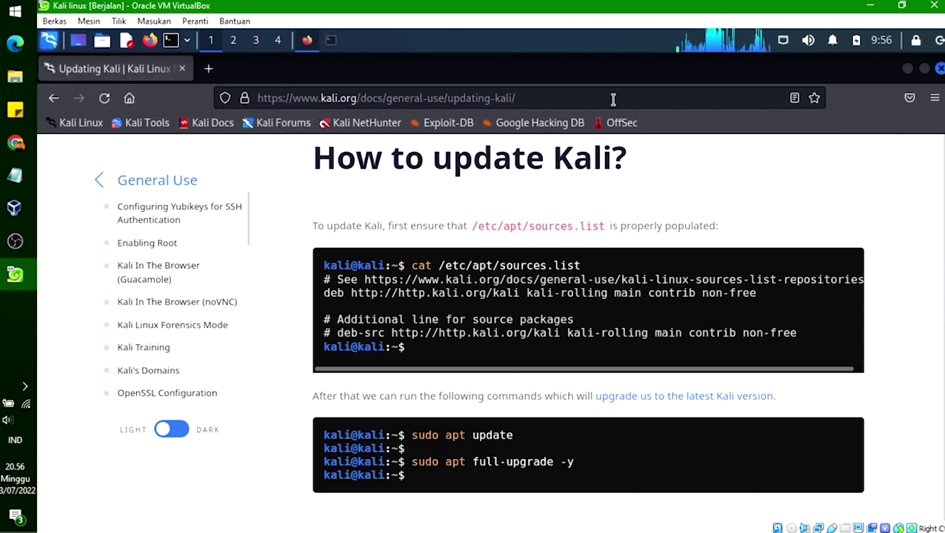
Step: Minimize Firefox and browse the Kali menu's Post Exploitation, Information Gathering and Route Analysis tools, then close it
{"action": "left_click", "coordinate": [907, 69]}
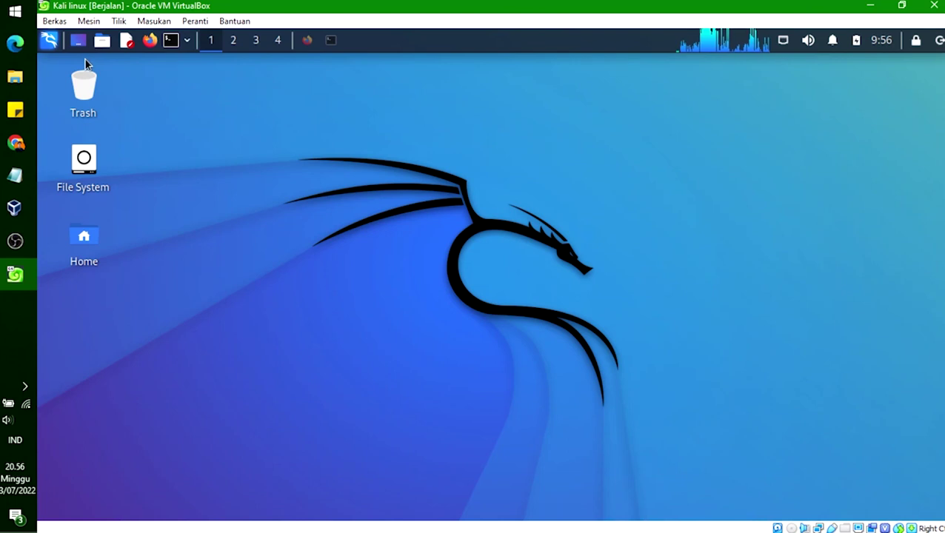
{"action": "left_click", "coordinate": [49, 43]}
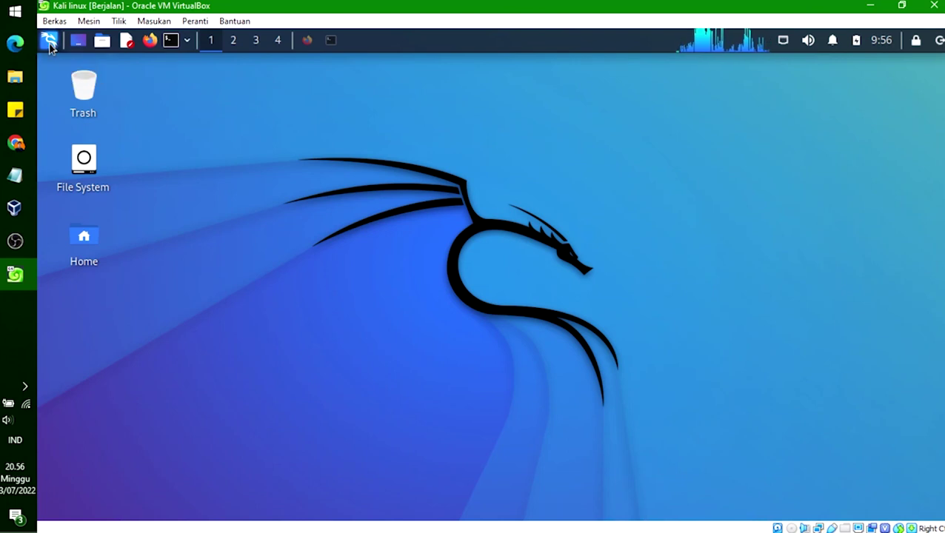
{"action": "left_click", "coordinate": [159, 398]}
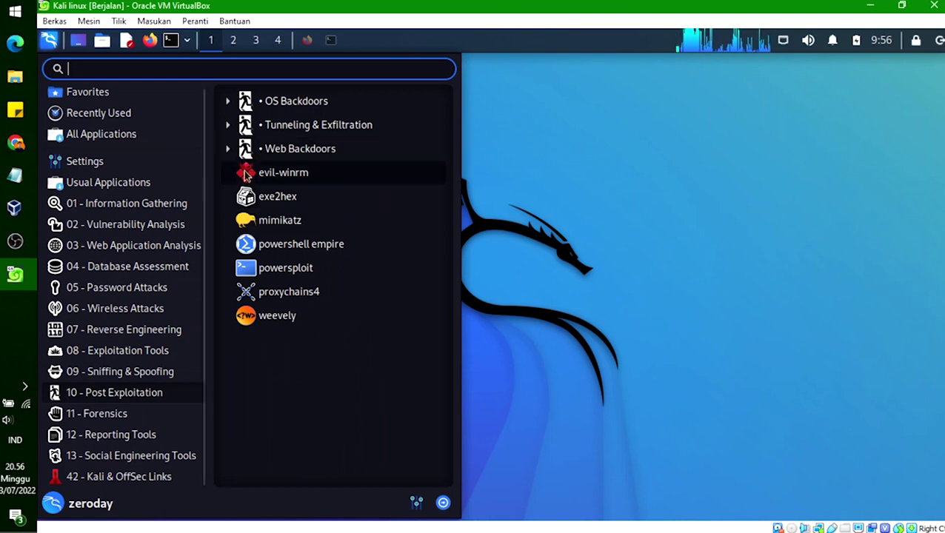
{"action": "left_click", "coordinate": [147, 202]}
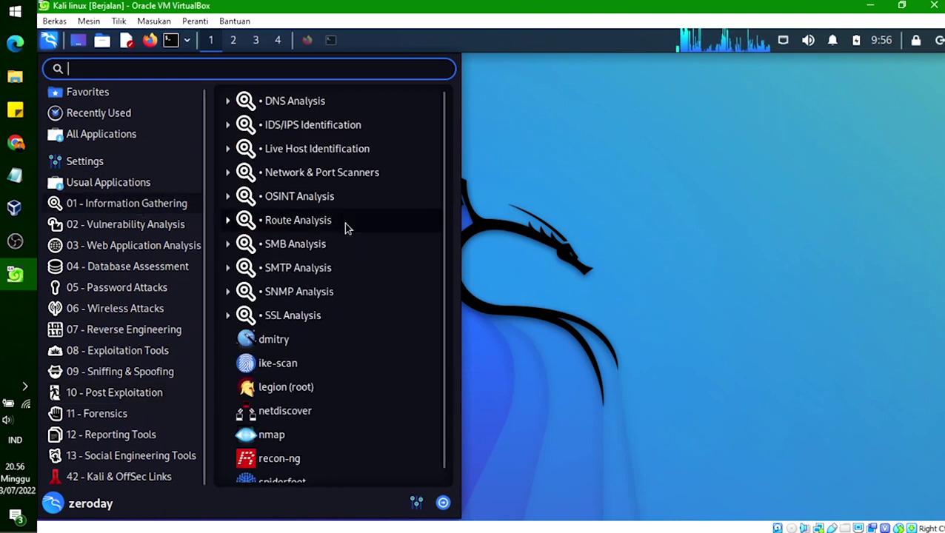
{"action": "left_click", "coordinate": [228, 222]}
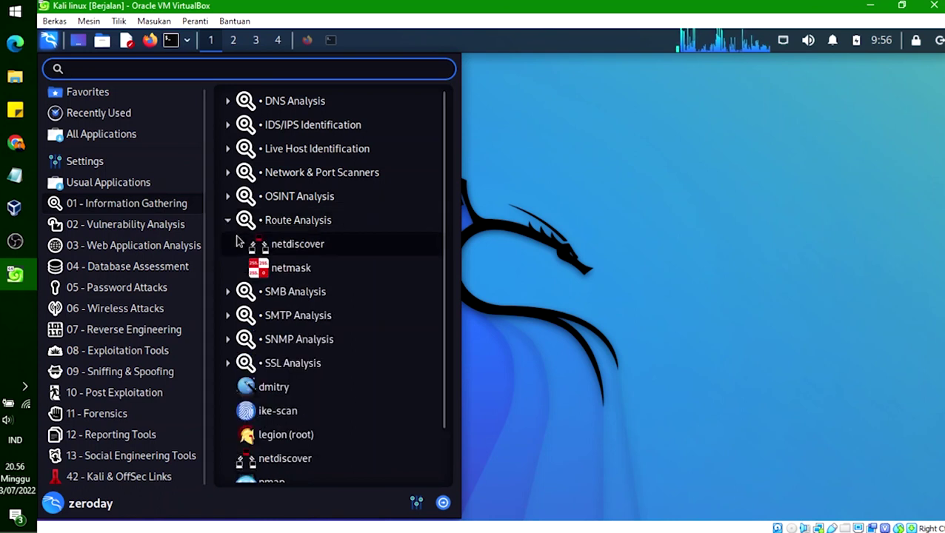
{"action": "scroll", "coordinate": [222, 252], "scroll_direction": "down", "scroll_amount": 1}
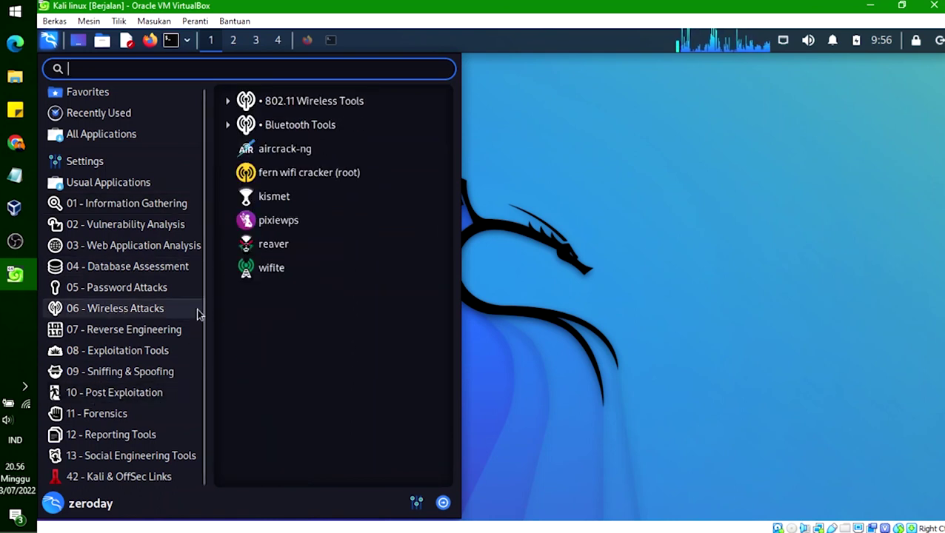
{"action": "left_click", "coordinate": [644, 204]}
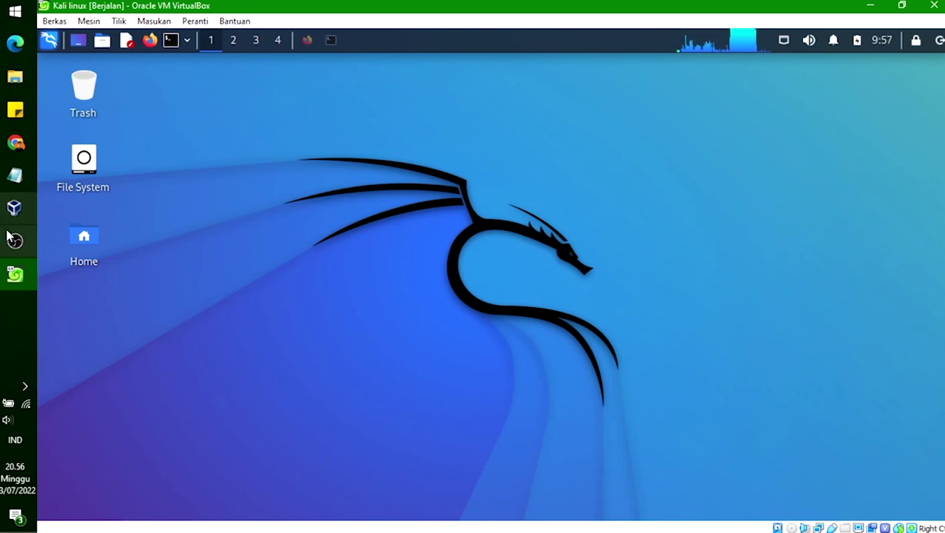
{"action": "mouse_move", "coordinate": [14, 244]}
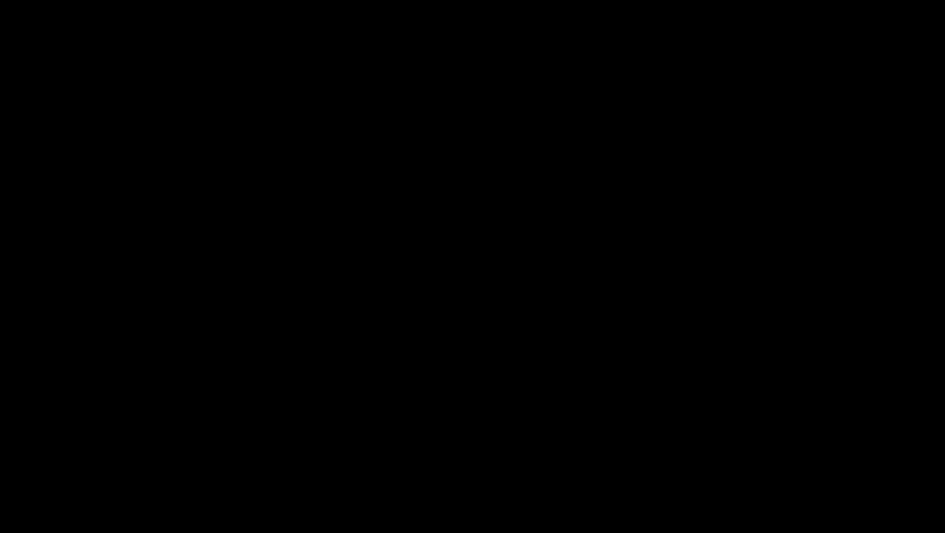